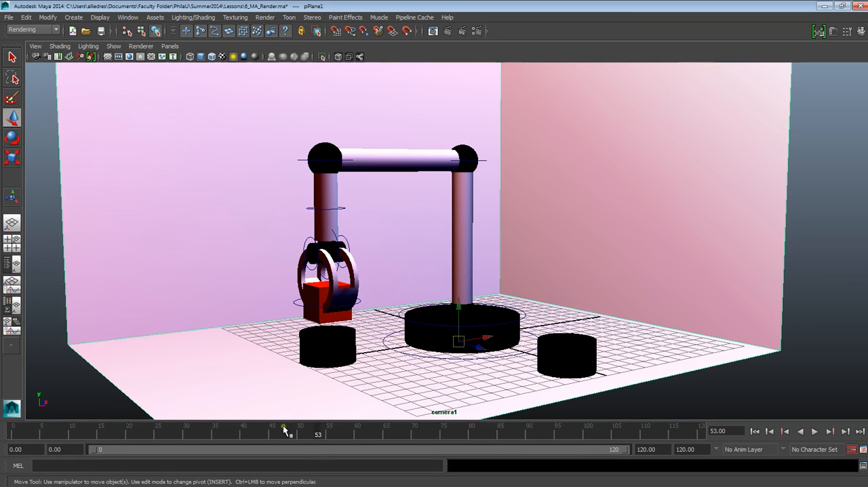
# Scrub the animation to frame 31 and, with nothing selected, look through camera1.
pyautogui.moveTo(283, 432); pyautogui.dragTo(192, 427)
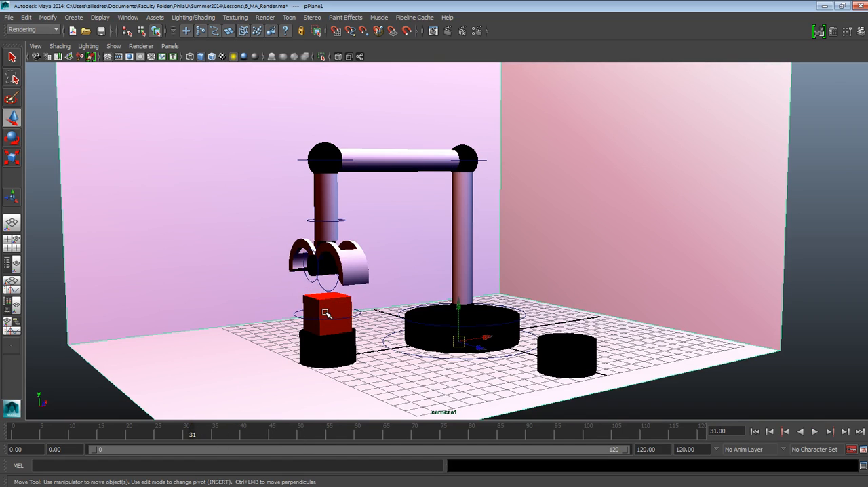
pyautogui.click(682, 388)
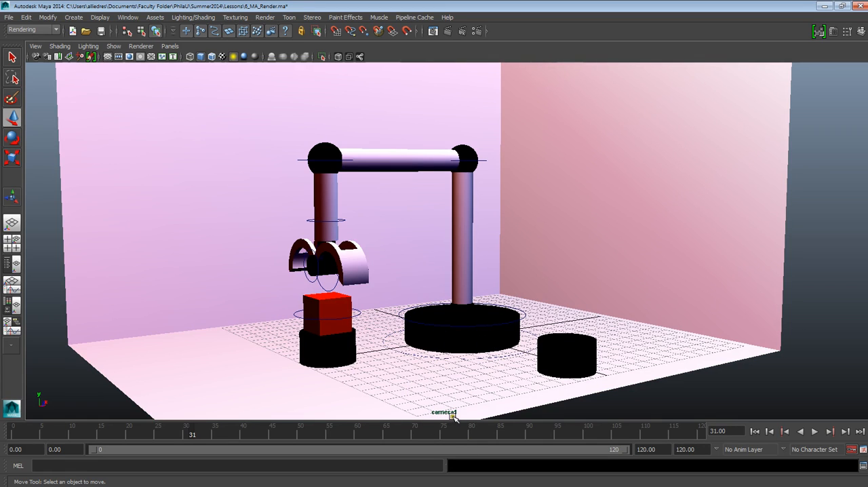
pyautogui.click(170, 47)
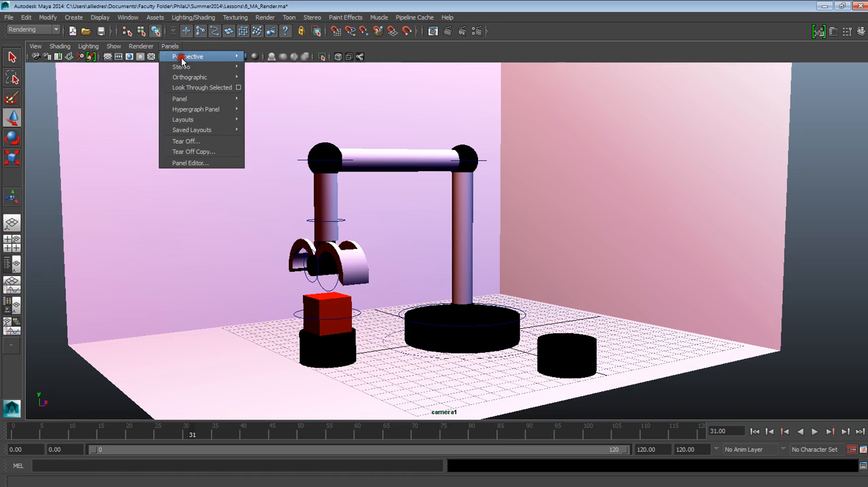
pyautogui.moveTo(185, 57)
pyautogui.click(260, 57)
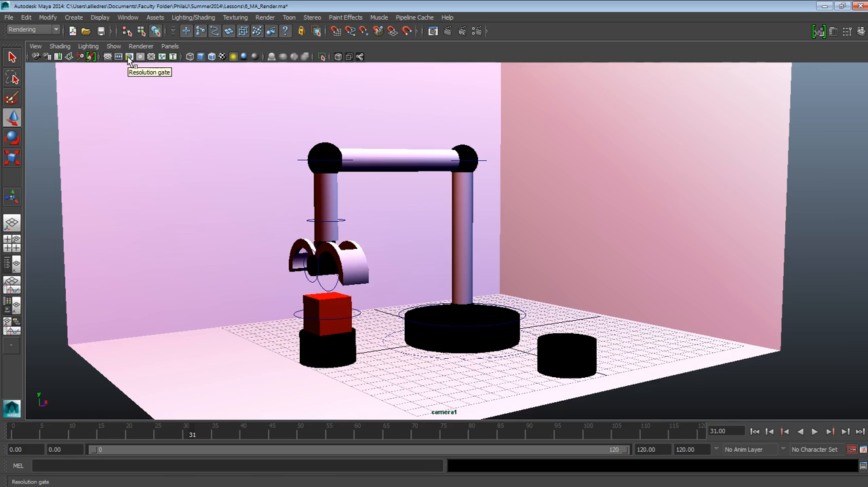
# Turn on the resolution gate for the camera1 view.
pyautogui.click(35, 46)
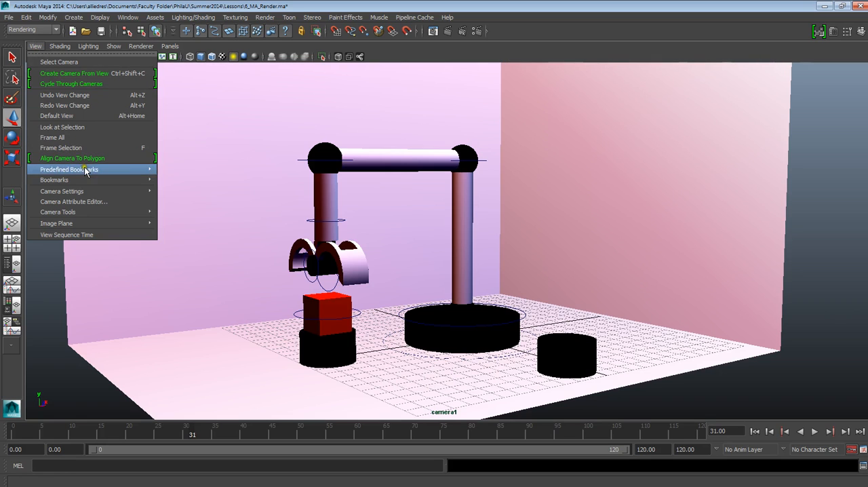
pyautogui.moveTo(87, 182)
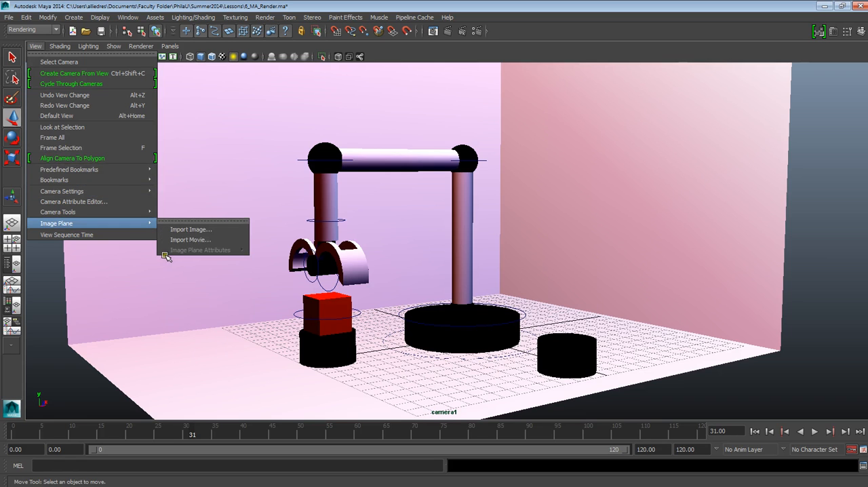
pyautogui.moveTo(152, 191)
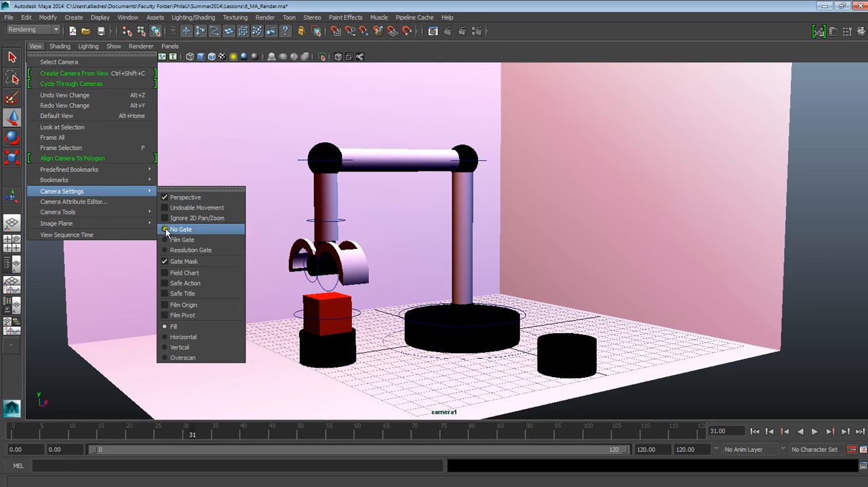
pyautogui.click(164, 249)
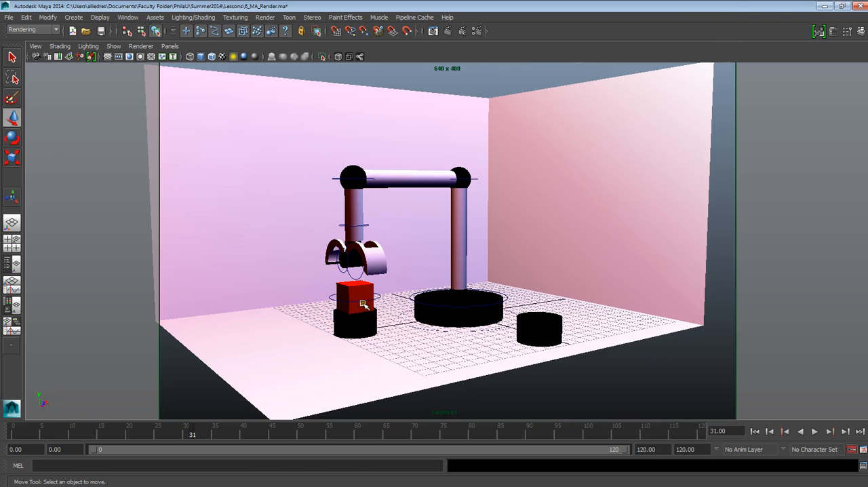
# Recall the saved bookmark view of camera1.
pyautogui.click(36, 47)
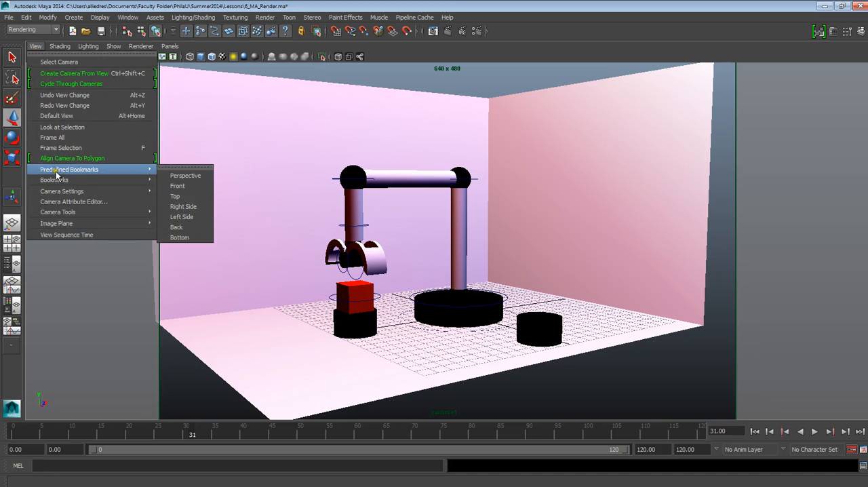
pyautogui.moveTo(58, 183)
pyautogui.click(187, 181)
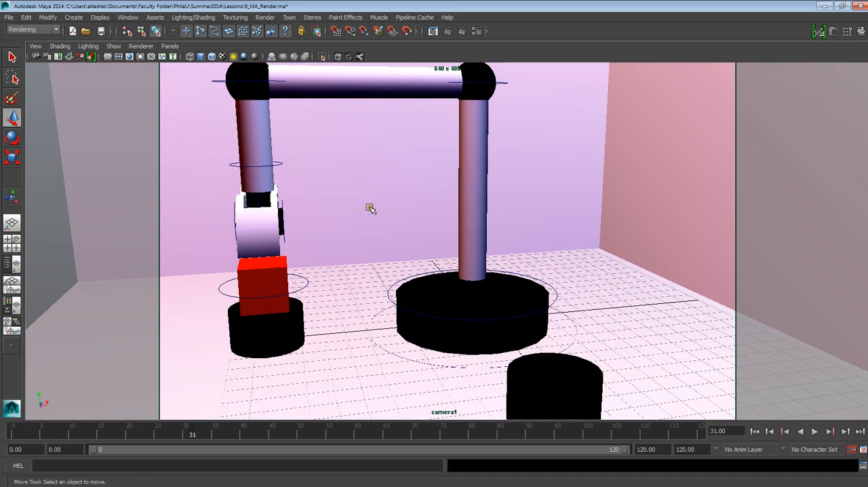
# Orbit camera1 away and restore its bookmarked view, scrubbing the animation to frame 0 and on to frame 11.
pyautogui.keyDown('alt'); pyautogui.moveTo(364, 252); pyautogui.dragTo(442, 290); pyautogui.keyUp('alt')
pyautogui.moveTo(441, 291)
pyautogui.keyDown('alt'); pyautogui.mouseDown(button='middle')
pyautogui.moveTo(455, 295)
pyautogui.moveTo(443, 294)
pyautogui.mouseUp(button='middle'); pyautogui.keyUp('alt')
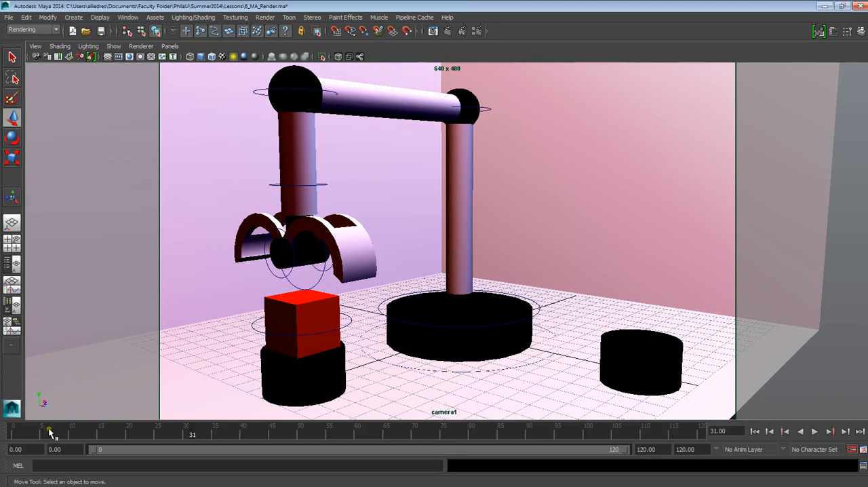
pyautogui.moveTo(50, 432)
pyautogui.mouseDown()
pyautogui.moveTo(67, 444)
pyautogui.moveTo(296, 456)
pyautogui.moveTo(765, 451)
pyautogui.moveTo(3, 426)
pyautogui.mouseUp()
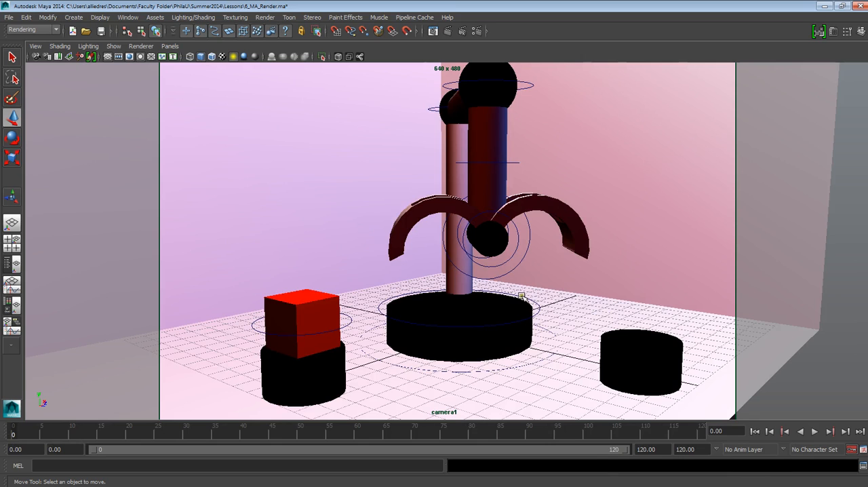
pyautogui.keyDown('alt'); pyautogui.moveTo(526, 296); pyautogui.dragTo(513, 293, button='middle'); pyautogui.keyUp('alt')
pyautogui.click(35, 46)
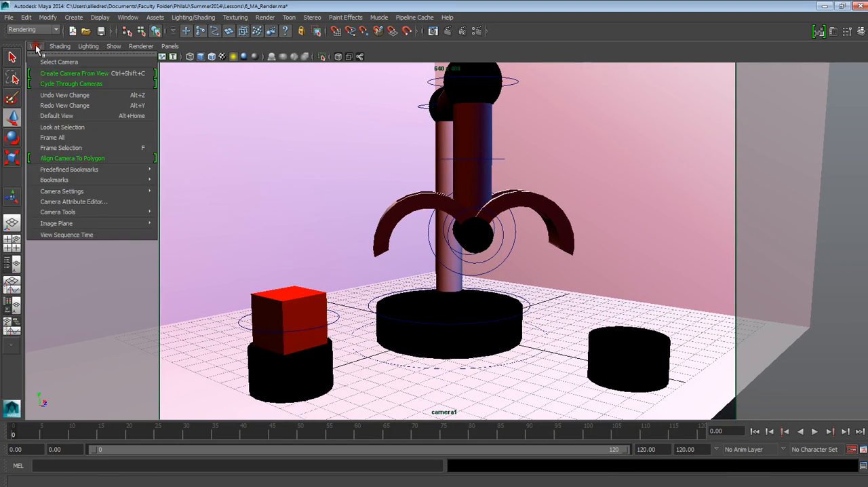
pyautogui.moveTo(144, 182)
pyautogui.click(187, 181)
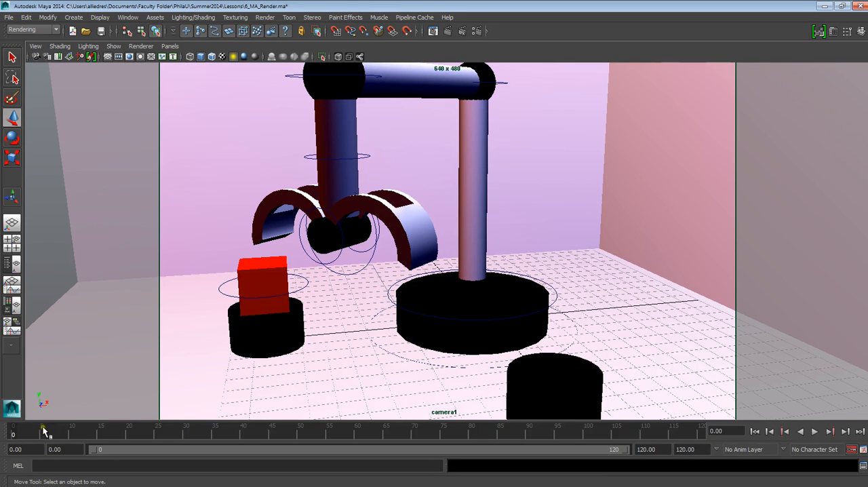
pyautogui.moveTo(44, 431)
pyautogui.mouseDown()
pyautogui.moveTo(398, 409)
pyautogui.moveTo(692, 424)
pyautogui.moveTo(592, 430)
pyautogui.moveTo(76, 398)
pyautogui.mouseUp()
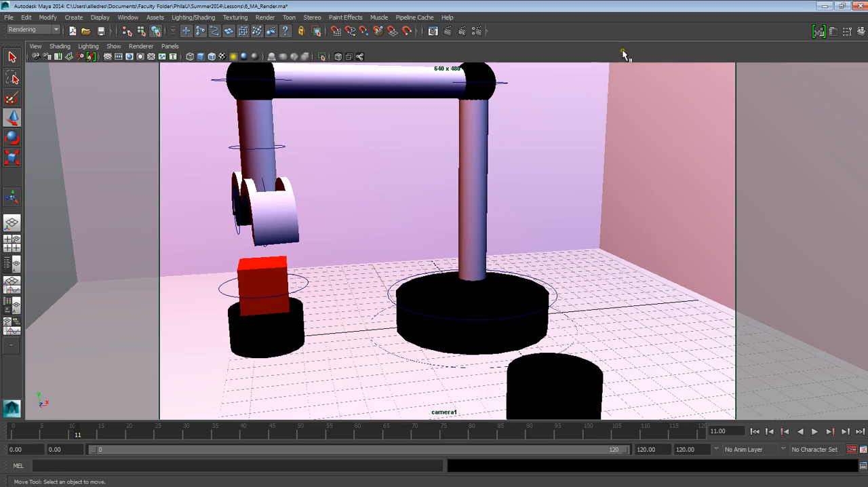
# Open the project image directory options from the Render Settings and browse for a new Images location.
pyautogui.click(478, 32)
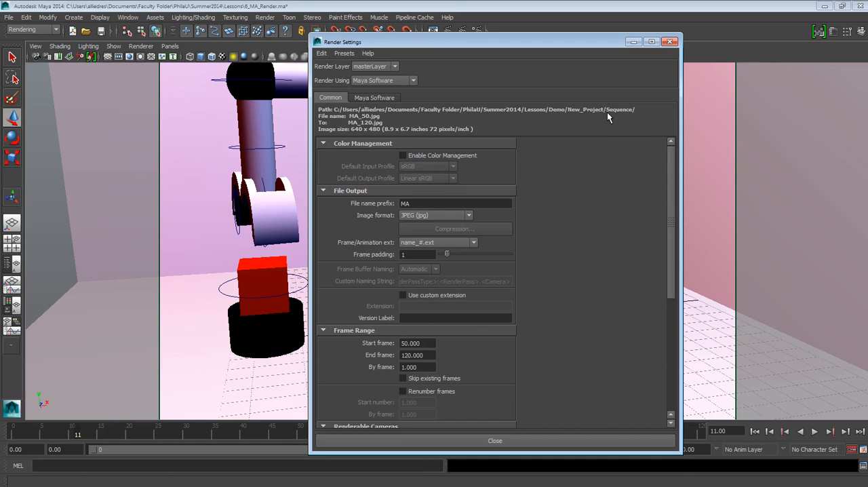
pyautogui.click(321, 54)
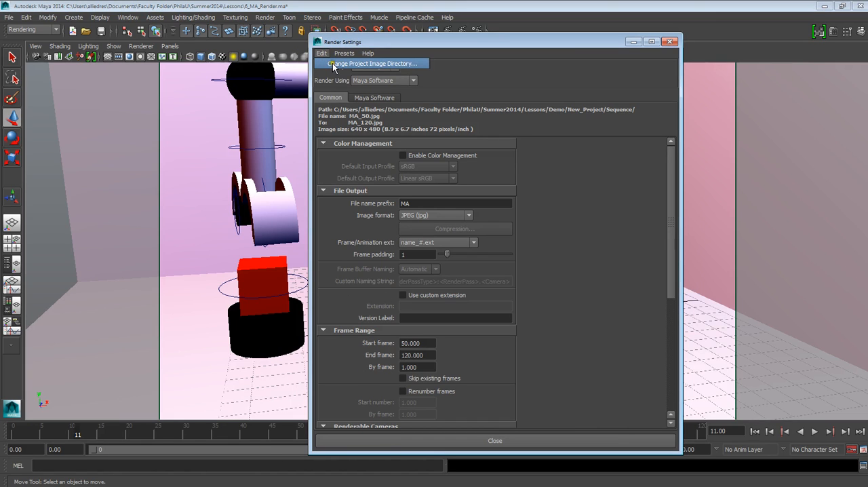
pyautogui.click(343, 64)
pyautogui.moveTo(268, 101); pyautogui.dragTo(336, 95)
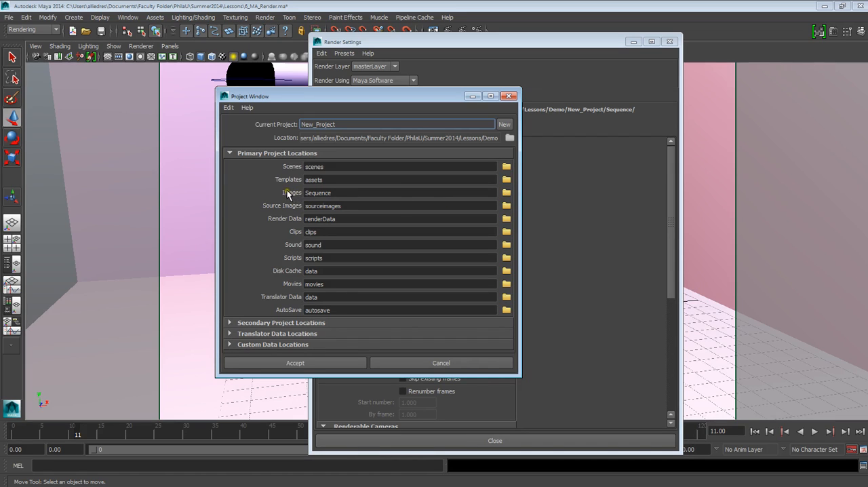
pyautogui.click(451, 193)
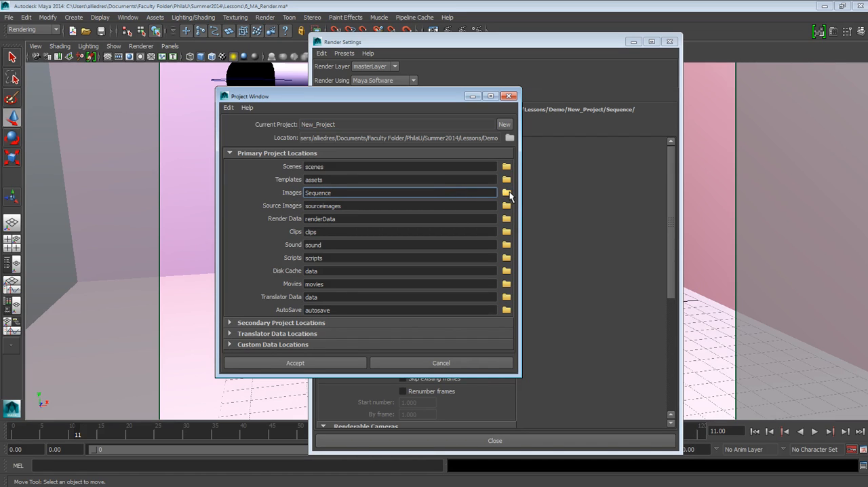
pyautogui.click(507, 193)
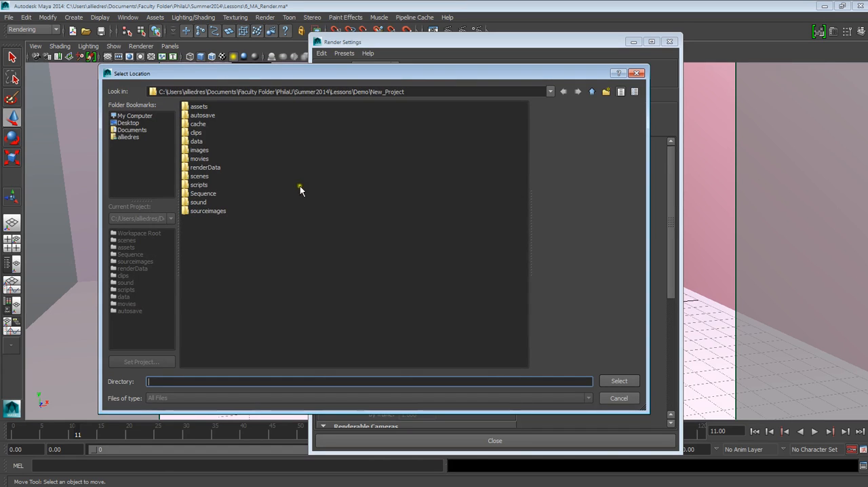
# Create a folder named MA_Render inside the project's images folder and accept it as the Images location.
pyautogui.click(293, 251)
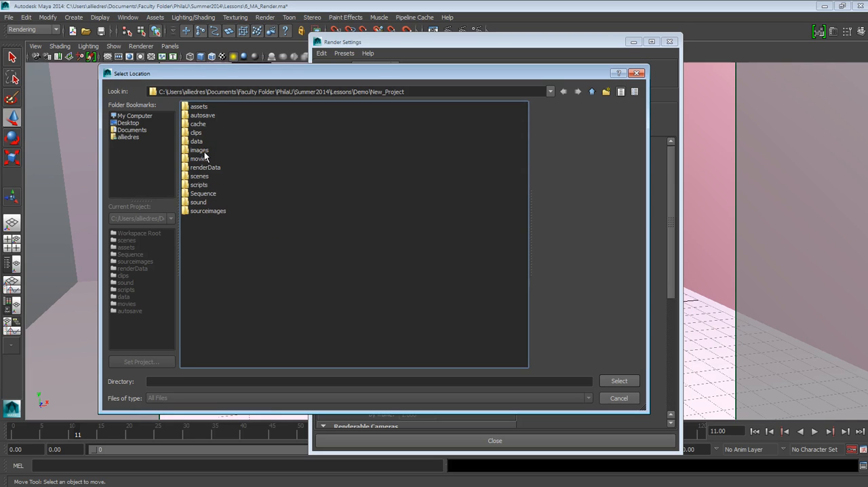
pyautogui.doubleClick(201, 150)
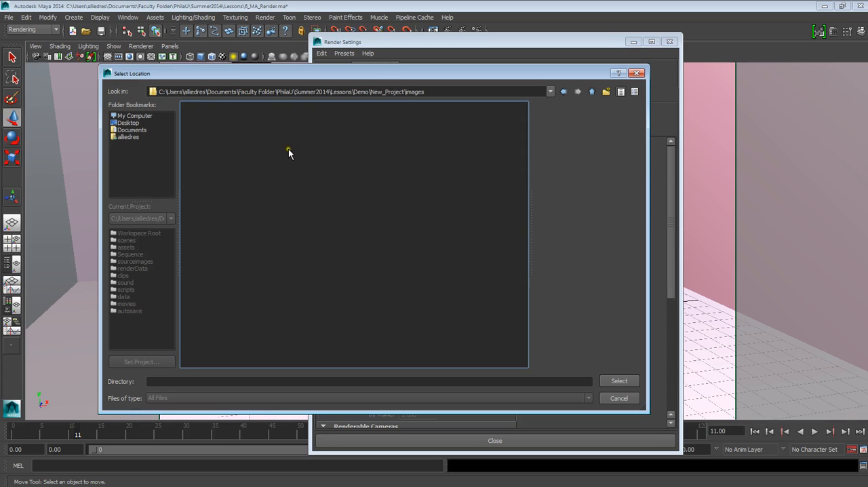
pyautogui.click(604, 92)
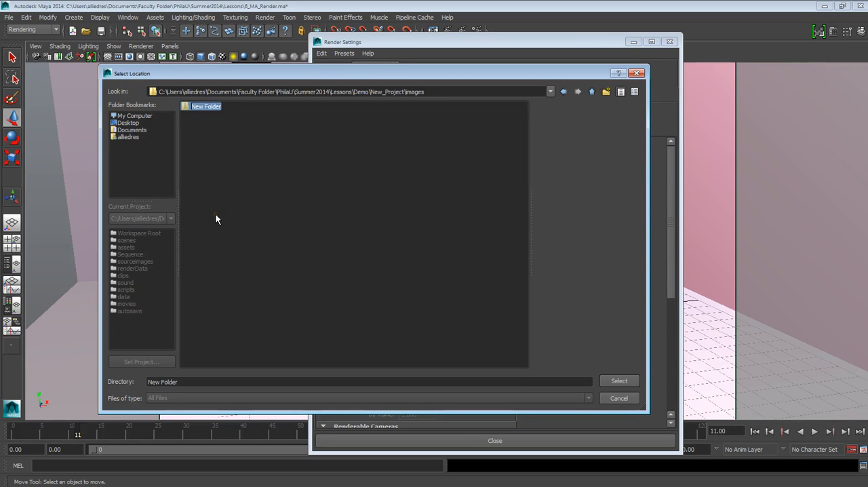
pyautogui.write('Sequnces')
pyautogui.press('BackSpace')
pyautogui.press('BackSpace')
pyautogui.press('BackSpace')
pyautogui.press('BackSpace')
pyautogui.press('BackSpace')
pyautogui.press('BackSpace')
pyautogui.press('BackSpace')
pyautogui.write('MA')
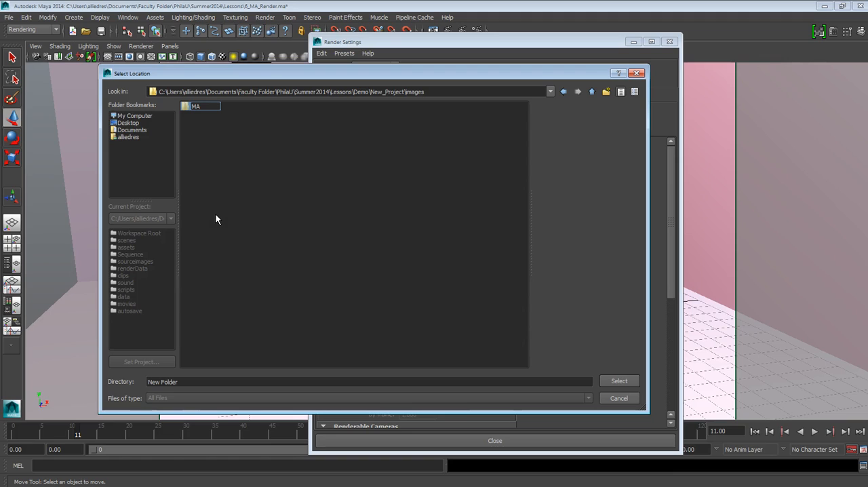
pyautogui.write('_Render')
pyautogui.click(233, 192)
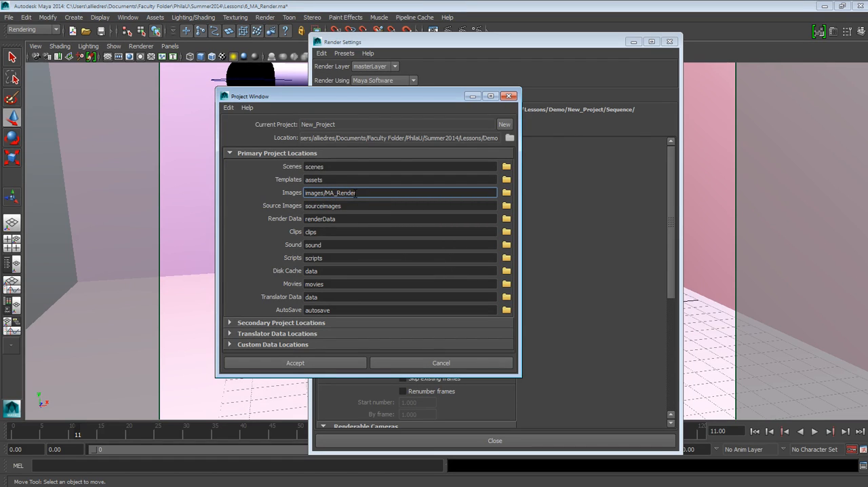
pyautogui.click(321, 363)
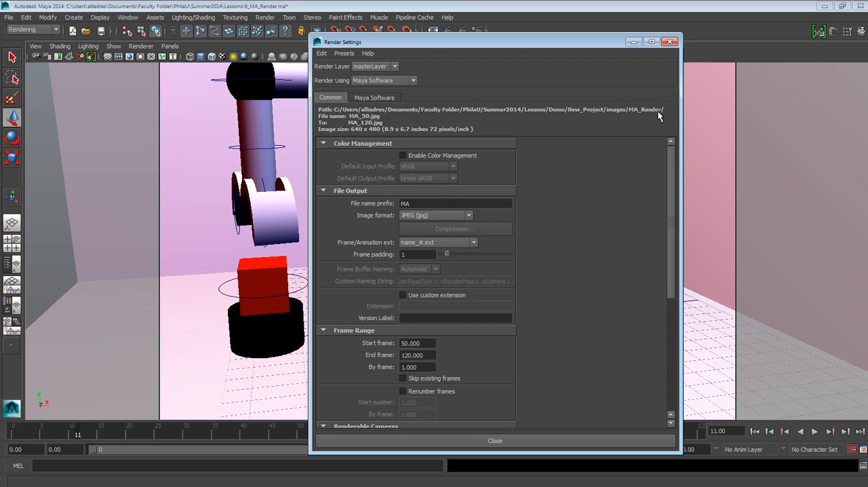
# Set the render image format to PNG (png).
pyautogui.scroll(-2, 509, 198)
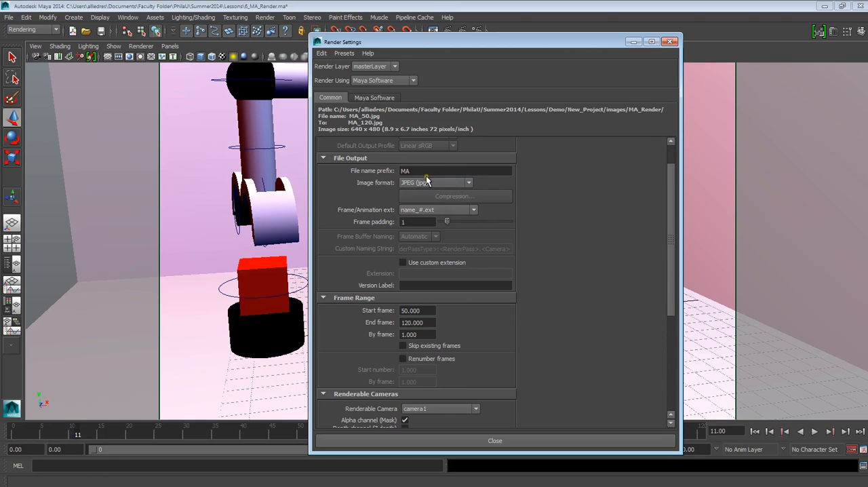
pyautogui.scroll(2, 425, 203)
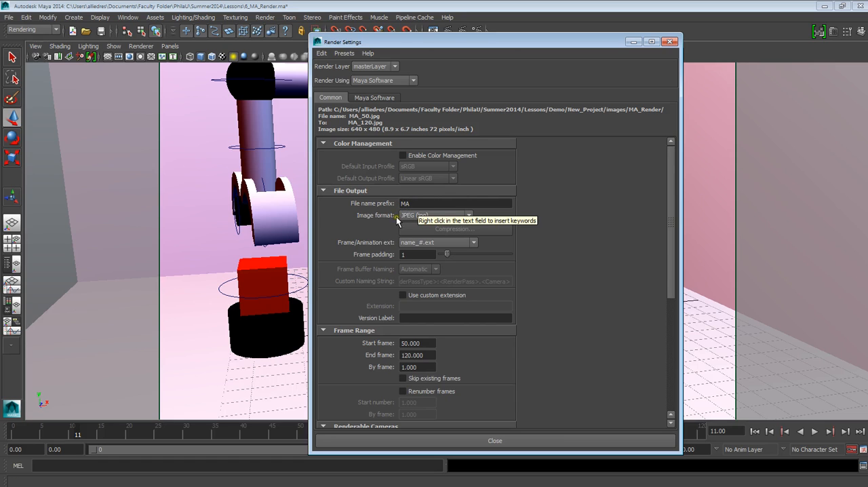
pyautogui.click(407, 216)
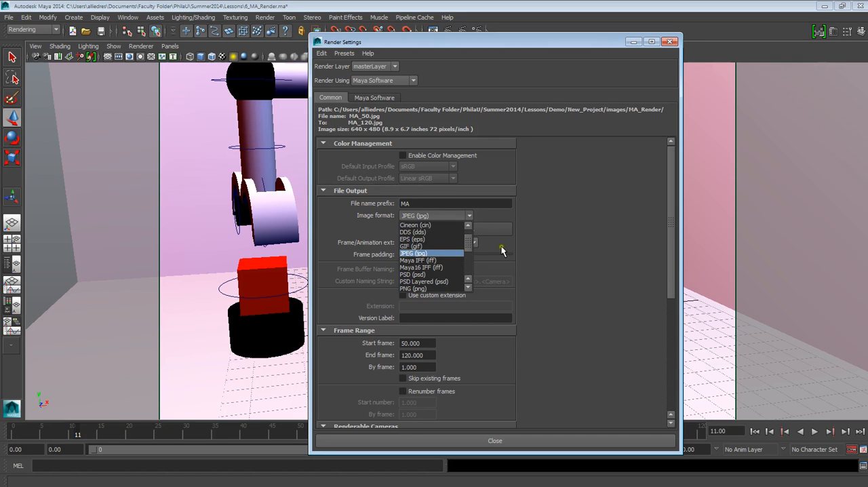
pyautogui.click(528, 253)
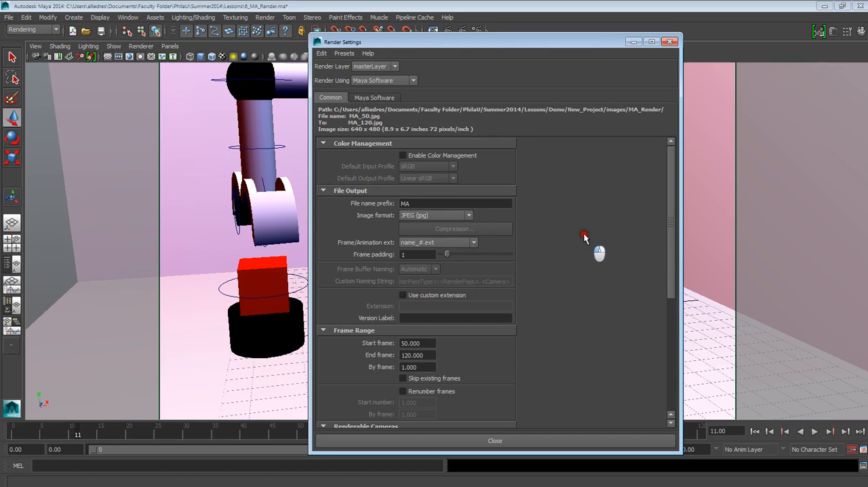
pyautogui.click(439, 215)
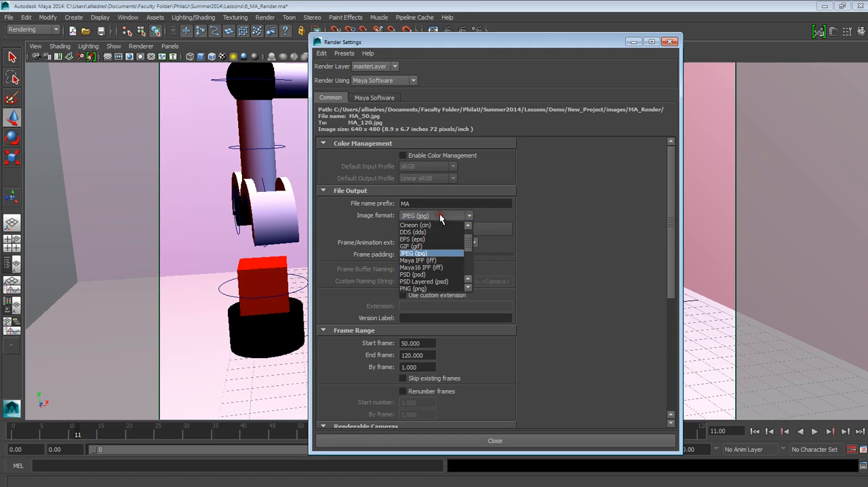
pyautogui.scroll(-1, 421, 261)
pyautogui.click(421, 267)
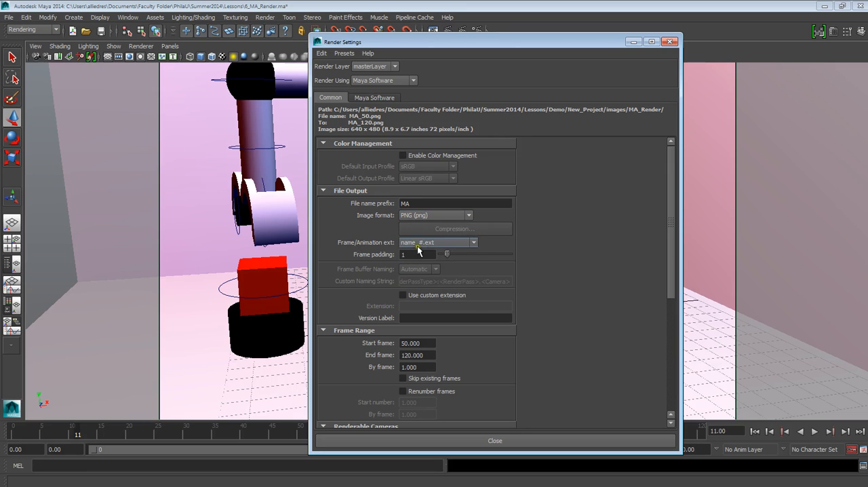
# Switch the frame/animation extension to name (Single Frame) and back to name_#.ext.
pyautogui.click(434, 243)
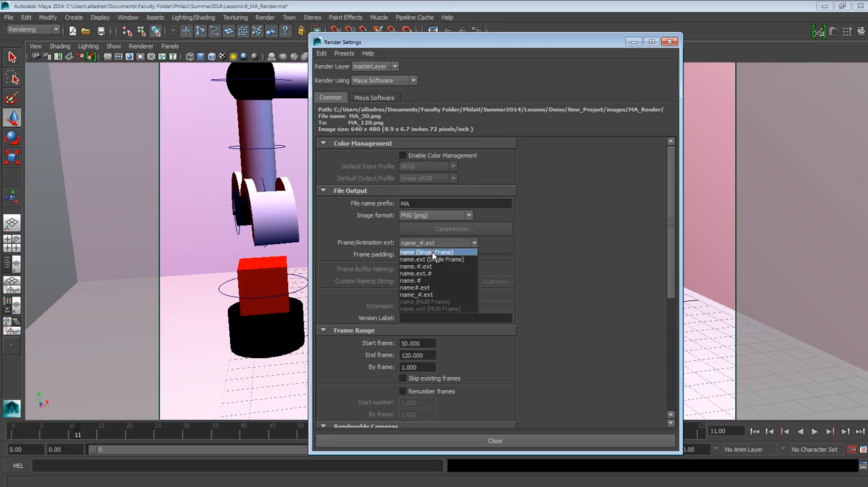
pyautogui.click(432, 251)
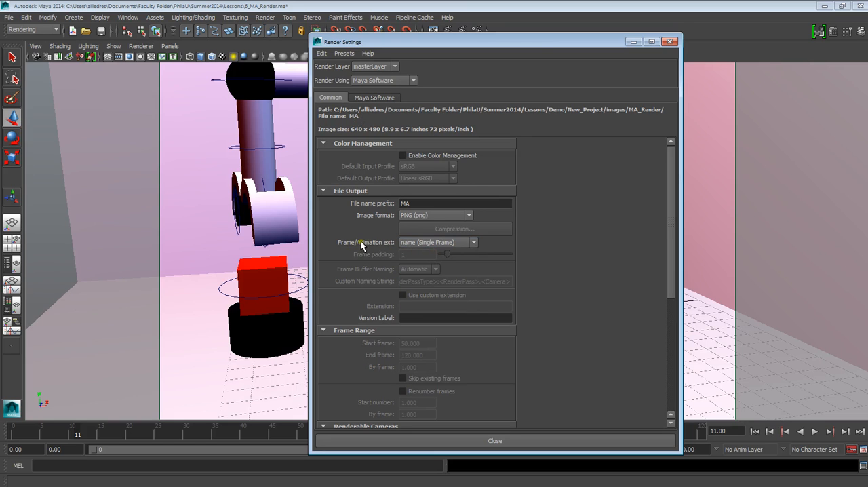
pyautogui.click(426, 244)
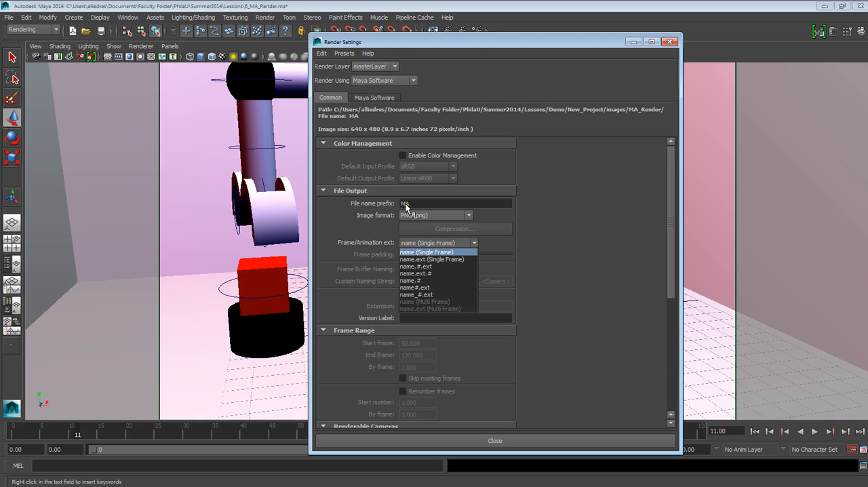
pyautogui.click(422, 296)
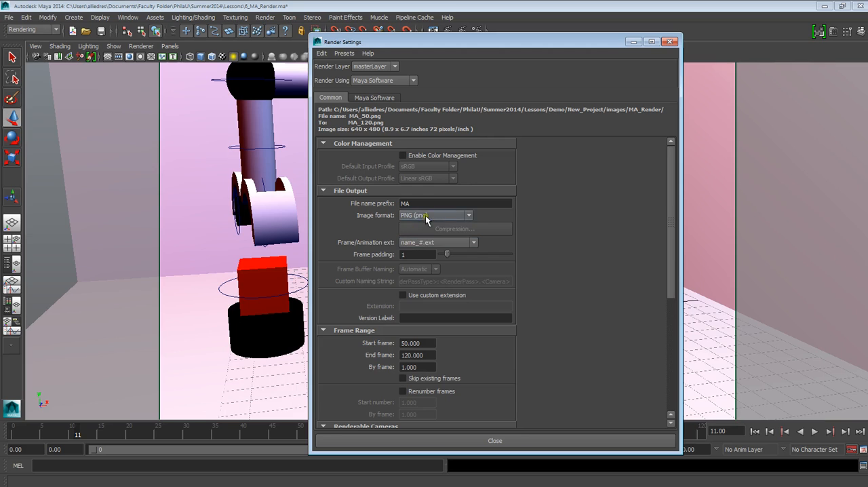
# Set the render image format to JPEG (jpg).
pyautogui.click(426, 215)
pyautogui.click(424, 228)
pyautogui.scroll(-3, 575, 219)
pyautogui.scroll(3, 577, 219)
pyautogui.scroll(-1, 396, 337)
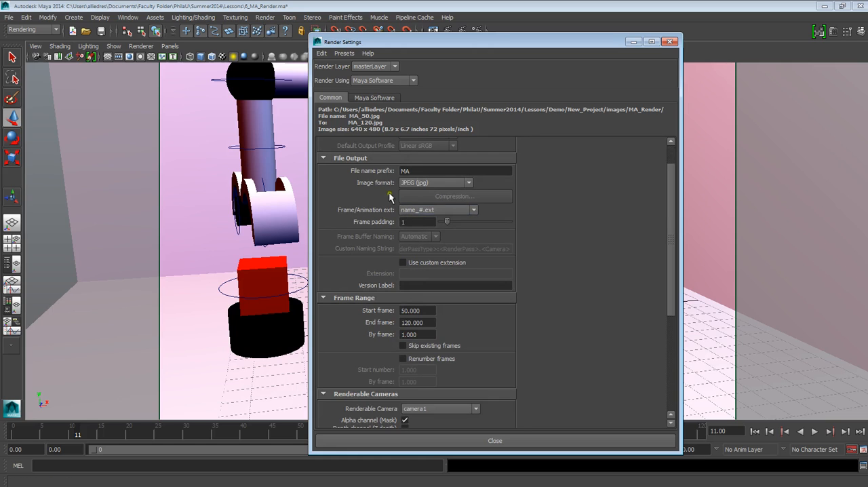
# Set the start frame of the render's frame range to 1.
pyautogui.scroll(-1, 392, 303)
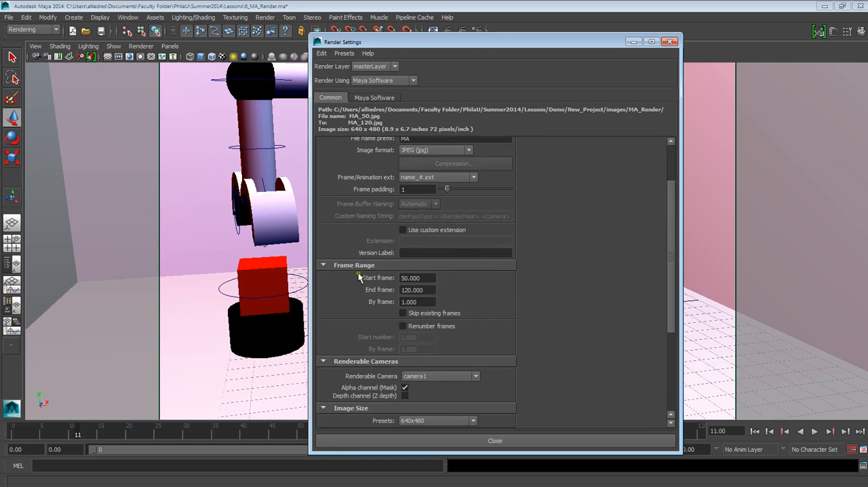
pyautogui.doubleClick(410, 278)
pyautogui.write('1')
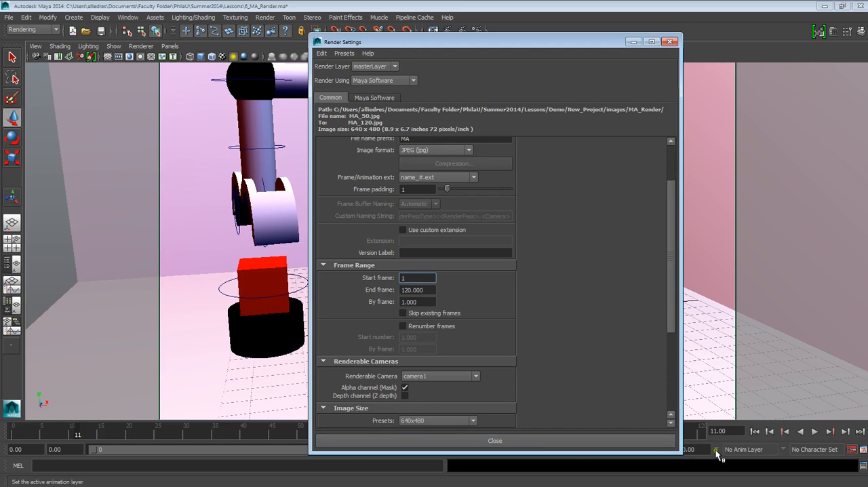
# Switch the renderable camera to persp and back to camera1.
pyautogui.scroll(-2, 571, 300)
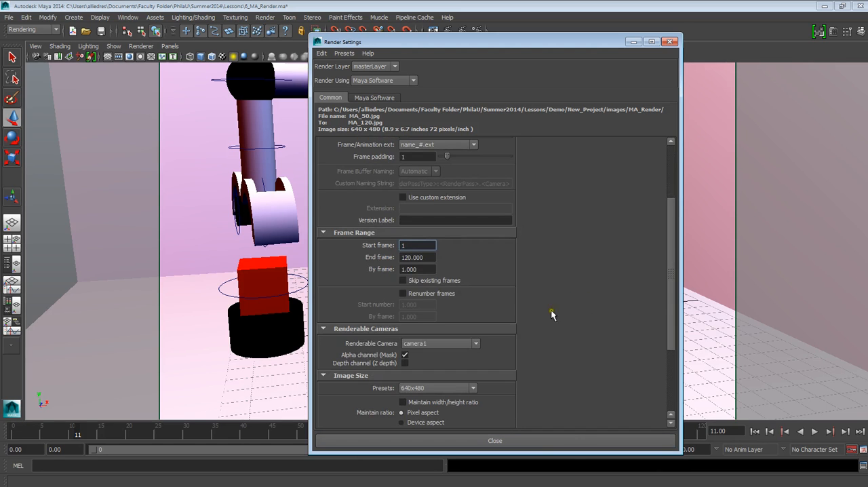
pyautogui.scroll(-2, 371, 341)
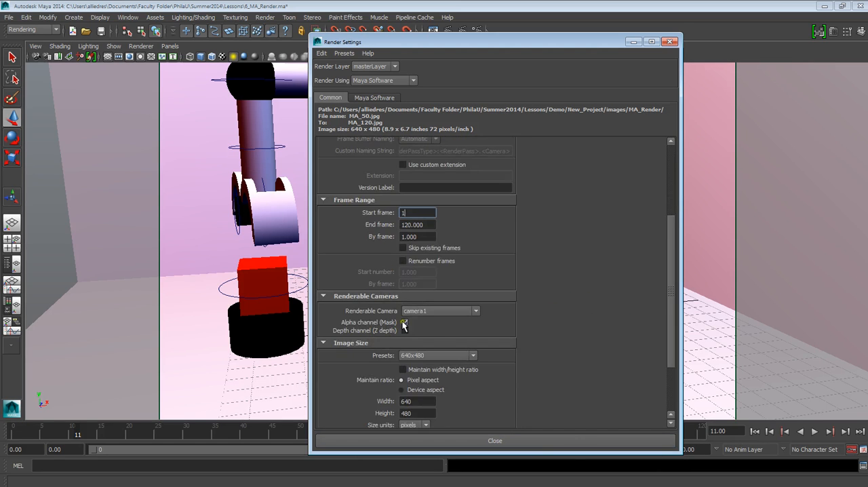
pyautogui.click(412, 311)
pyautogui.click(421, 335)
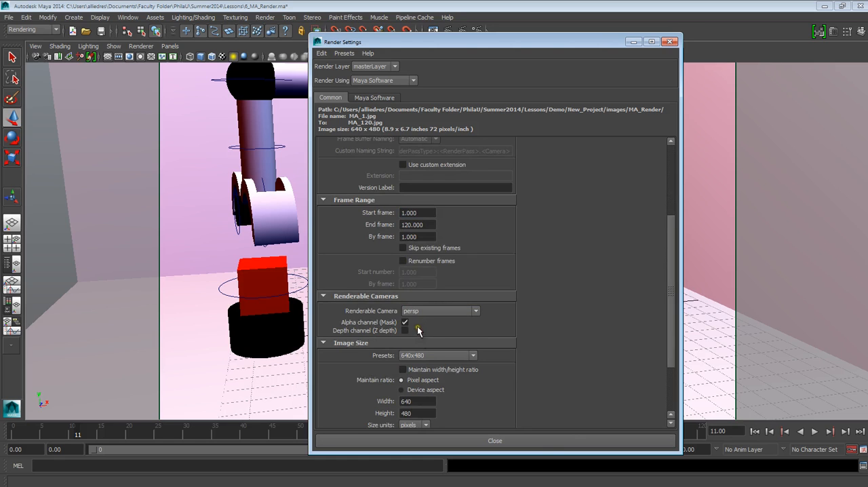
pyautogui.click(420, 310)
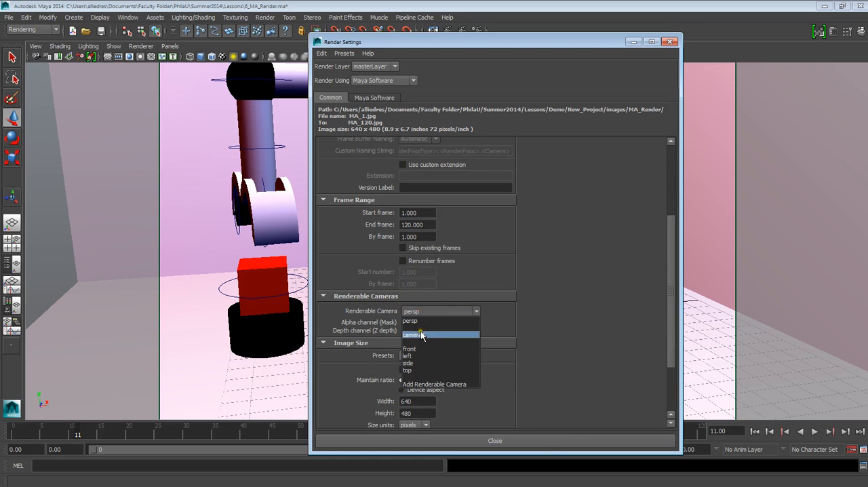
pyautogui.click(421, 334)
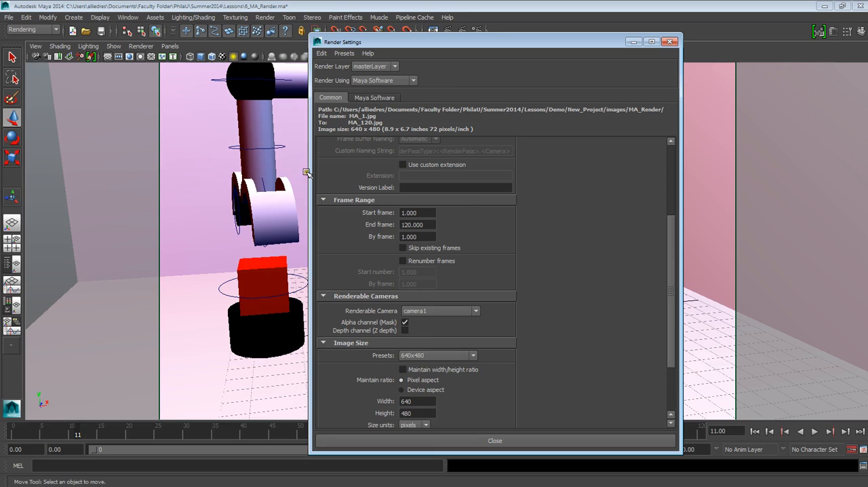
# Turn off the Alpha channel (Mask) output for camera1.
pyautogui.click(405, 323)
pyautogui.scroll(5, 566, 345)
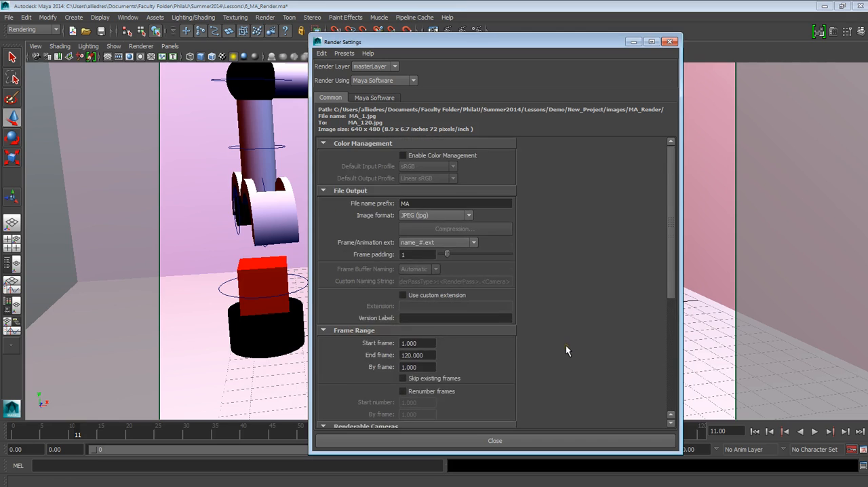
# Look through the available image size presets without changing the 640x480 preset.
pyautogui.scroll(-5, 566, 345)
pyautogui.scroll(-3, 566, 347)
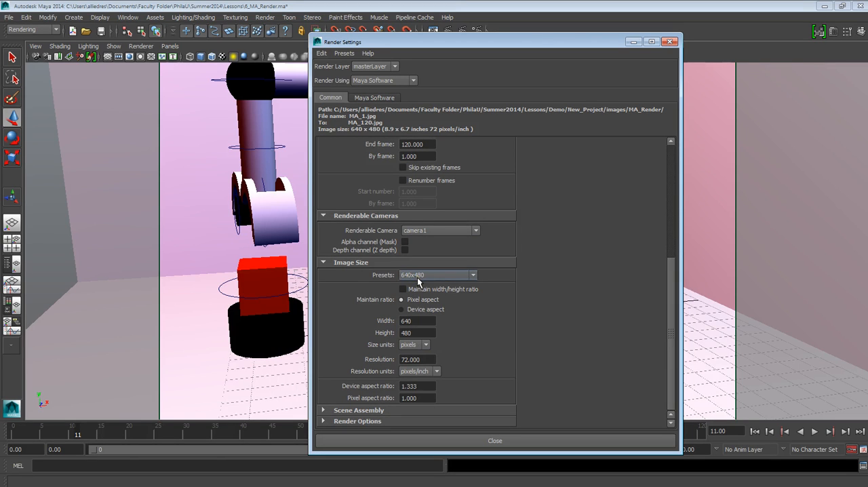
pyautogui.click(416, 277)
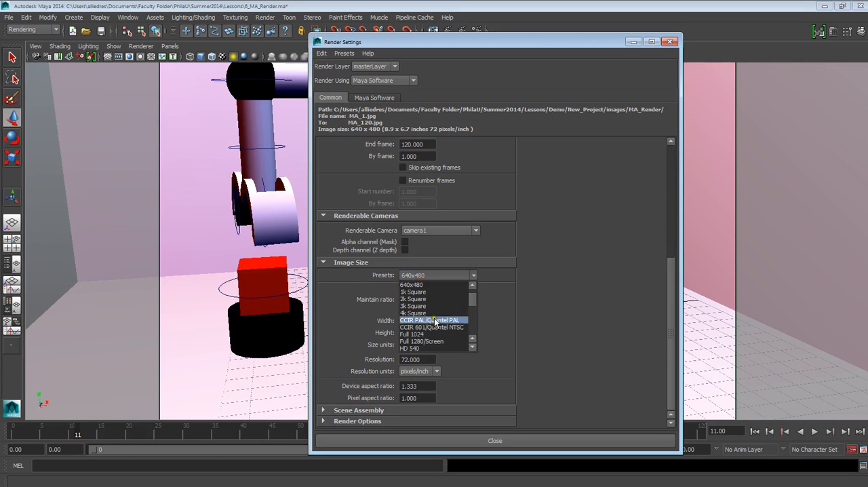
pyautogui.scroll(-4, 461, 322)
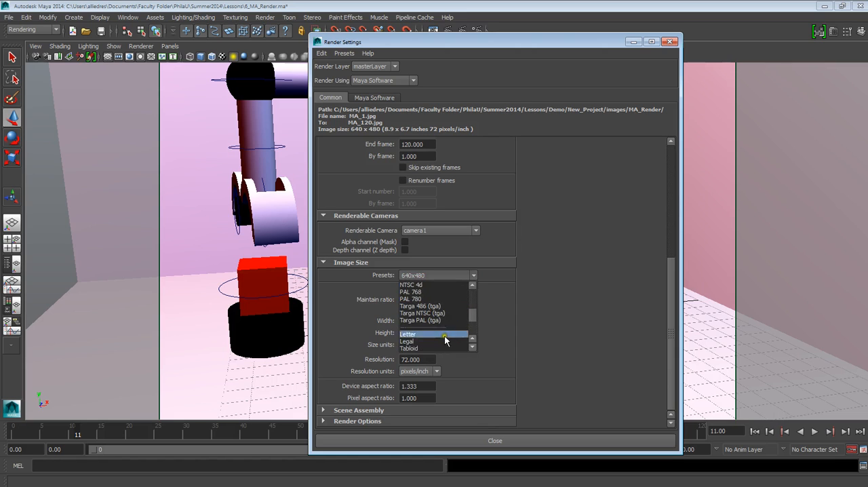
pyautogui.scroll(3, 442, 316)
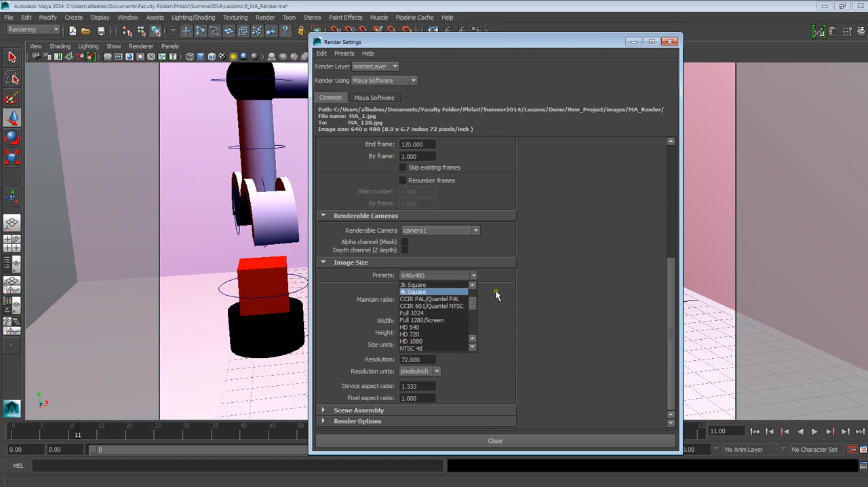
pyautogui.click(521, 301)
pyautogui.click(437, 275)
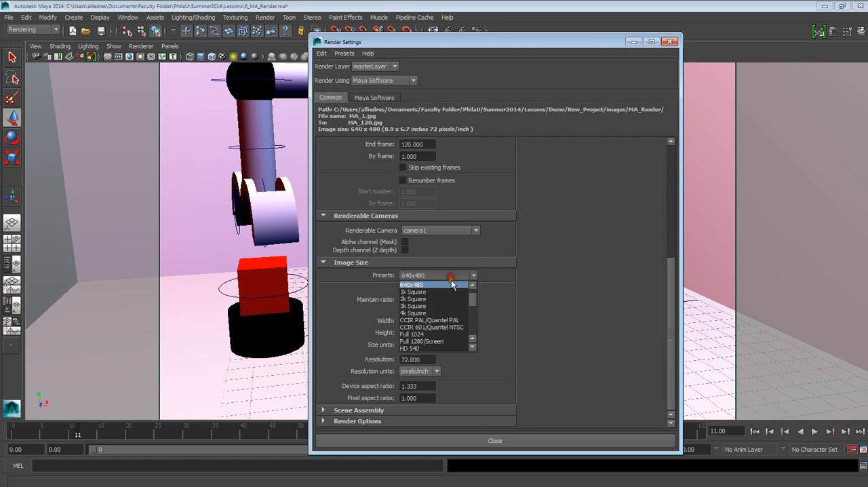
pyautogui.scroll(-2, 440, 315)
pyautogui.scroll(2, 440, 317)
pyautogui.click(495, 322)
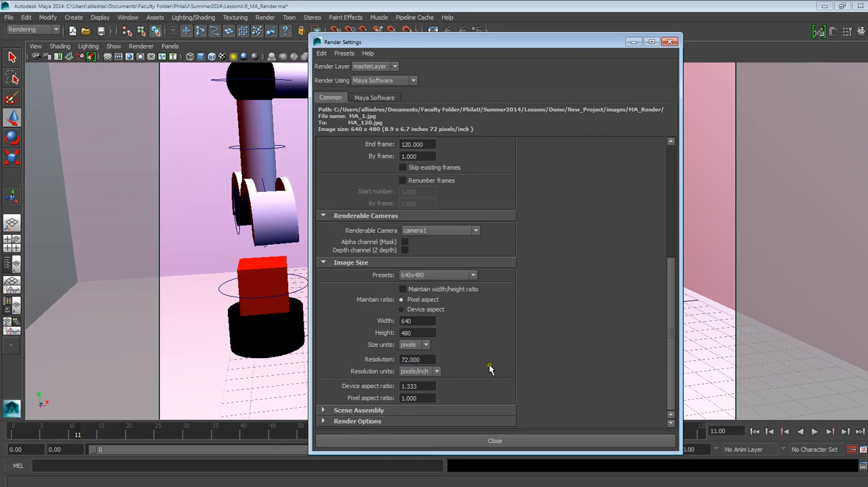
# Switch the Maya Software anti-aliasing quality to Preview quality and back to Production quality.
pyautogui.scroll(6, 555, 374)
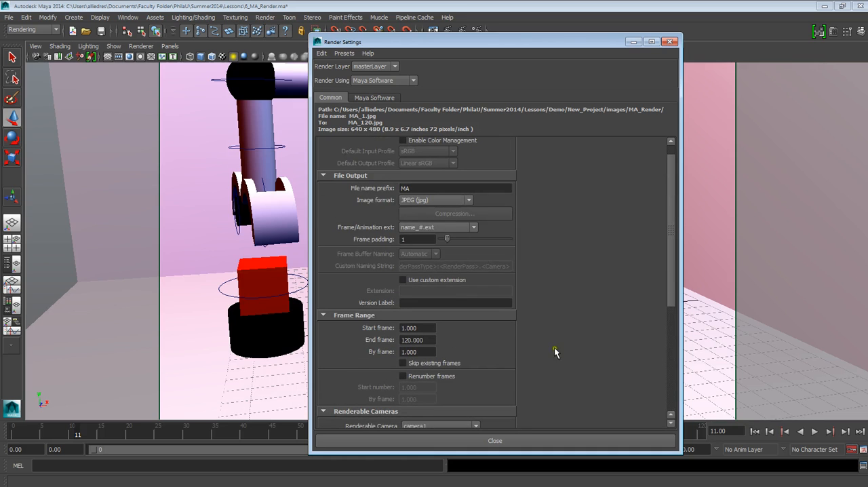
pyautogui.scroll(1, 452, 256)
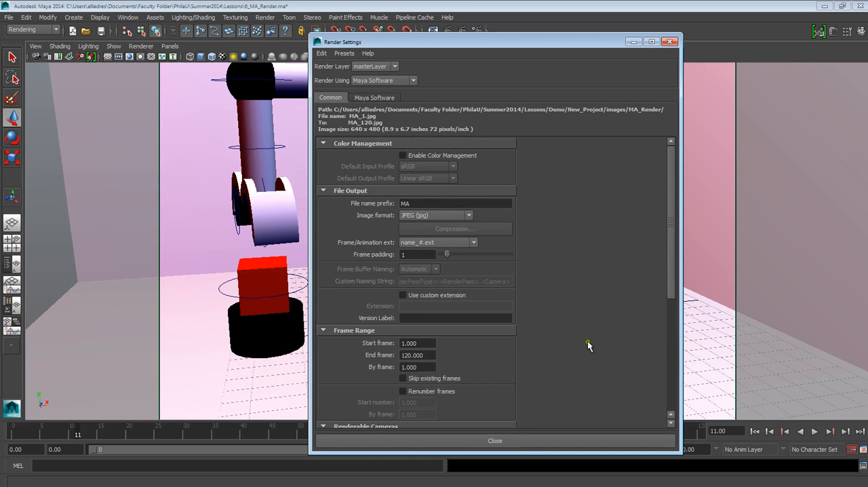
pyautogui.click(369, 98)
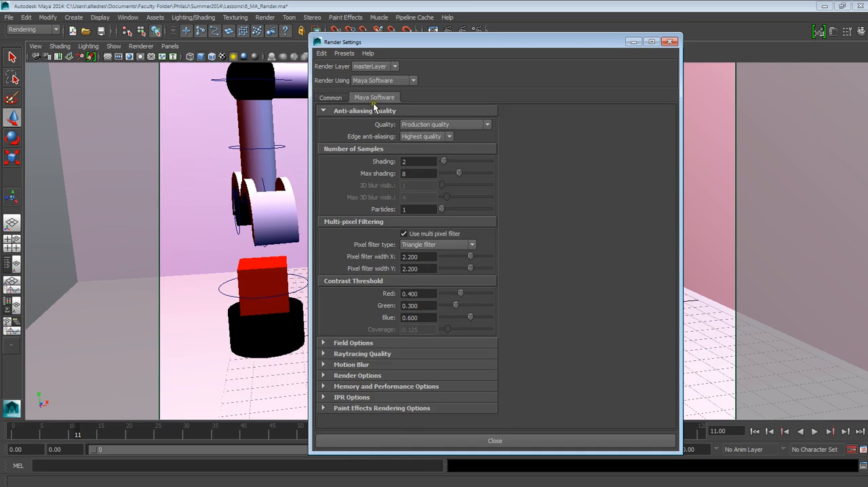
pyautogui.click(410, 125)
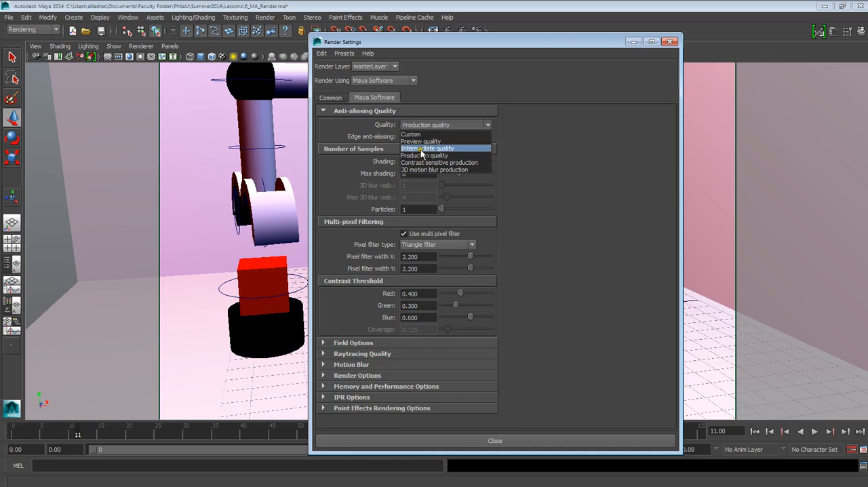
pyautogui.click(421, 141)
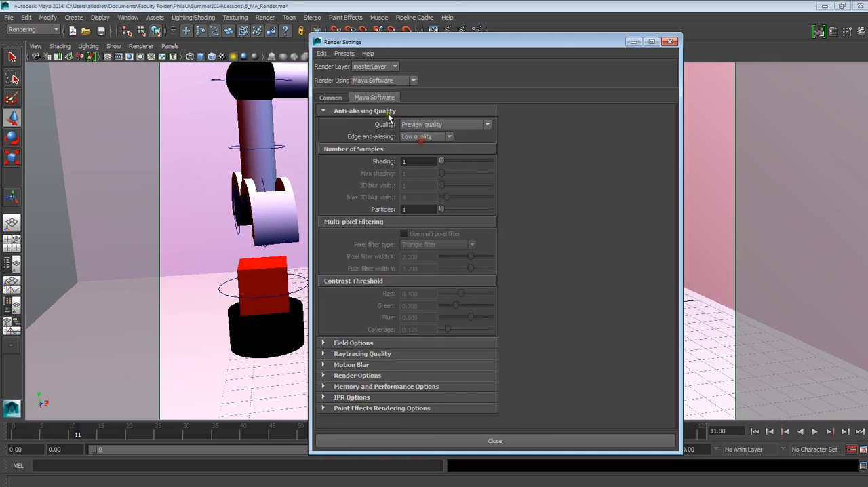
pyautogui.click(437, 124)
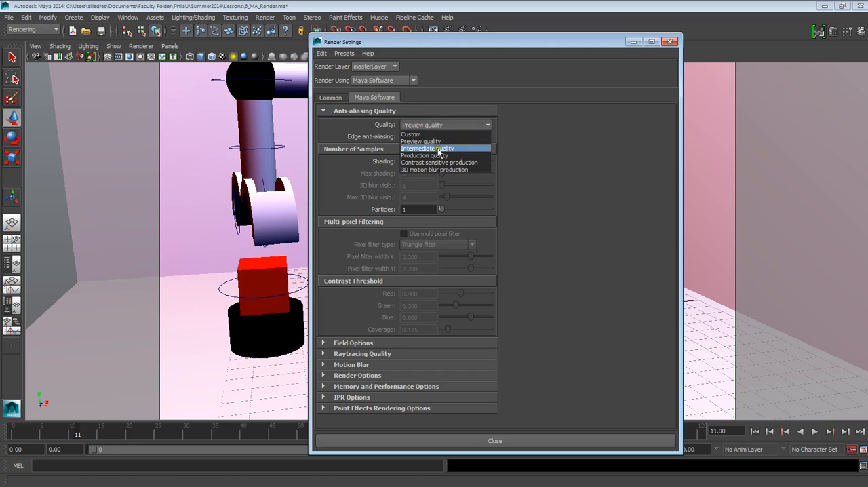
pyautogui.click(438, 155)
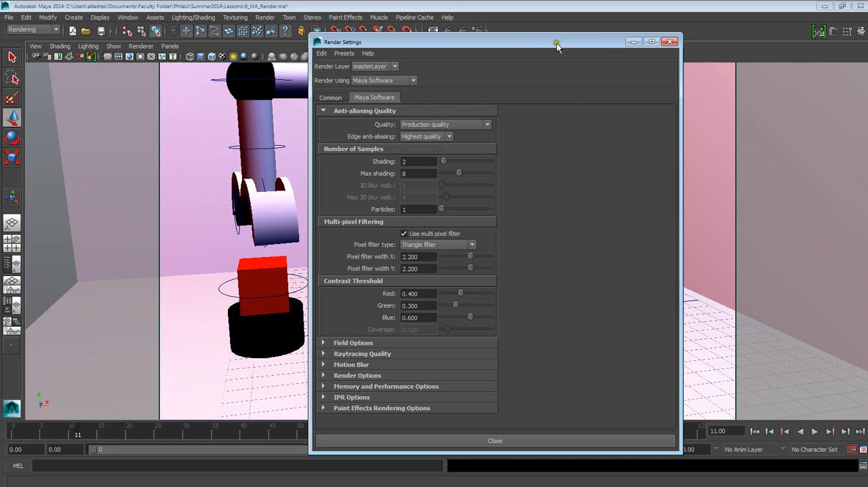
# Move the Render Settings window off the robot arm and review the file output, frame range, camera, image size and Maya Software quality settings.
pyautogui.moveTo(556, 43); pyautogui.dragTo(730, 110)
pyautogui.click(314, 331)
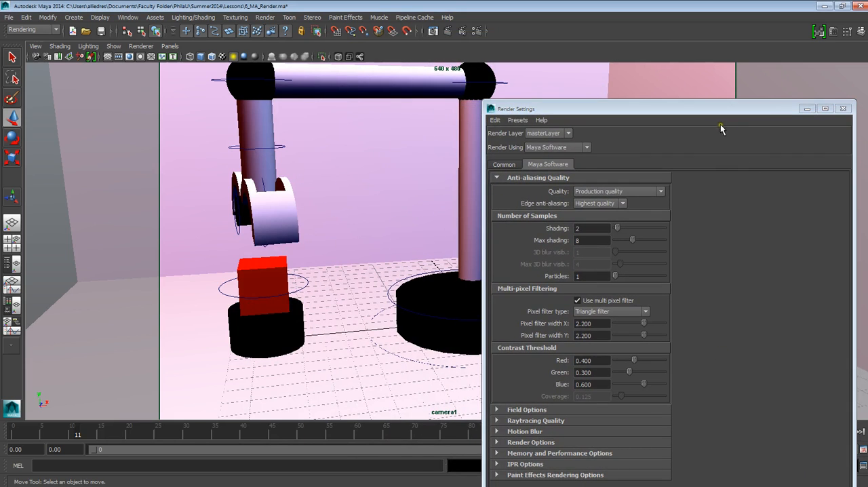
pyautogui.moveTo(727, 110); pyautogui.dragTo(651, 84)
pyautogui.click(429, 139)
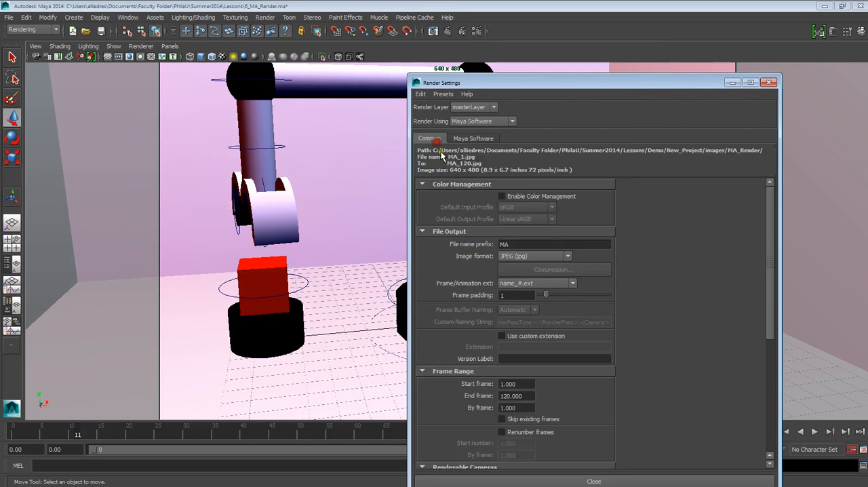
pyautogui.scroll(-3, 588, 327)
pyautogui.scroll(-2, 588, 328)
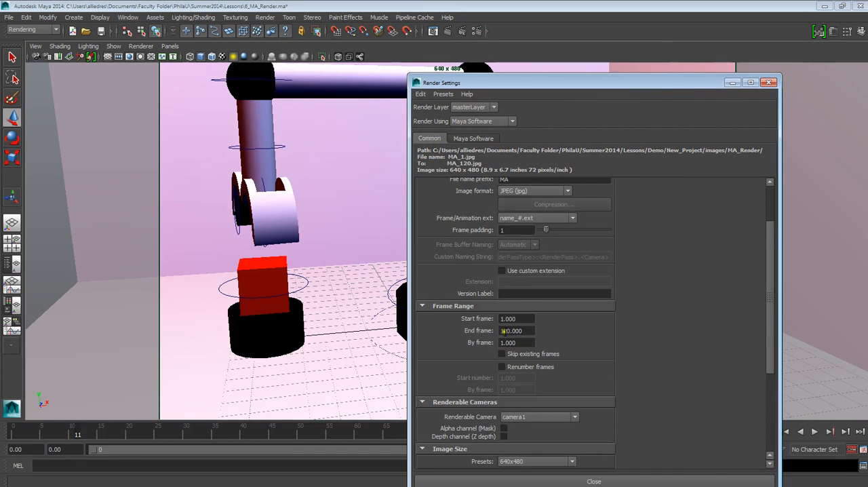
pyautogui.scroll(-3, 503, 331)
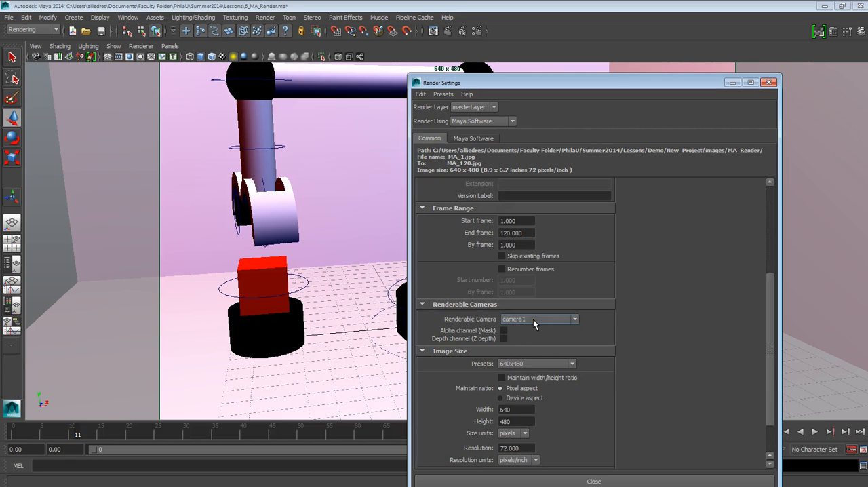
pyautogui.scroll(1, 586, 377)
pyautogui.scroll(2, 585, 377)
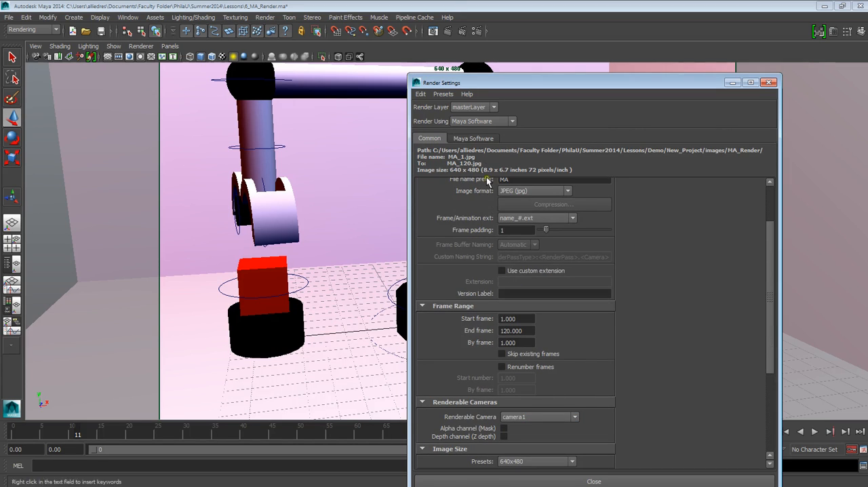
pyautogui.click(474, 138)
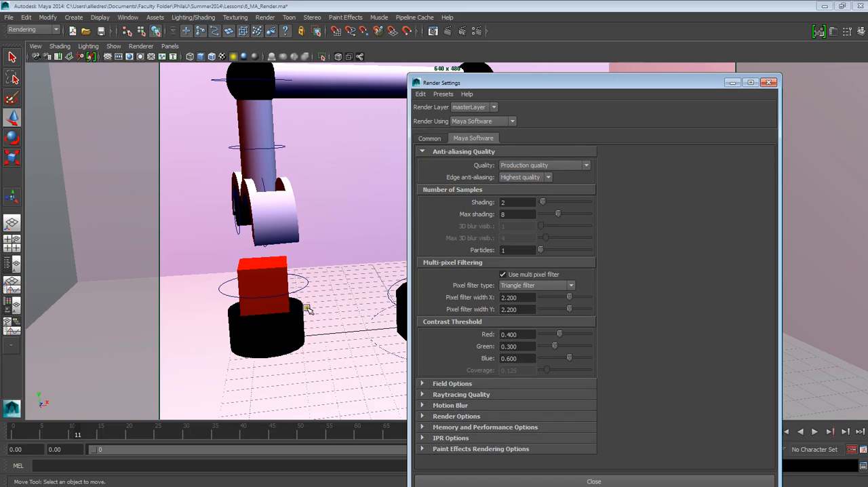
pyautogui.click(319, 275)
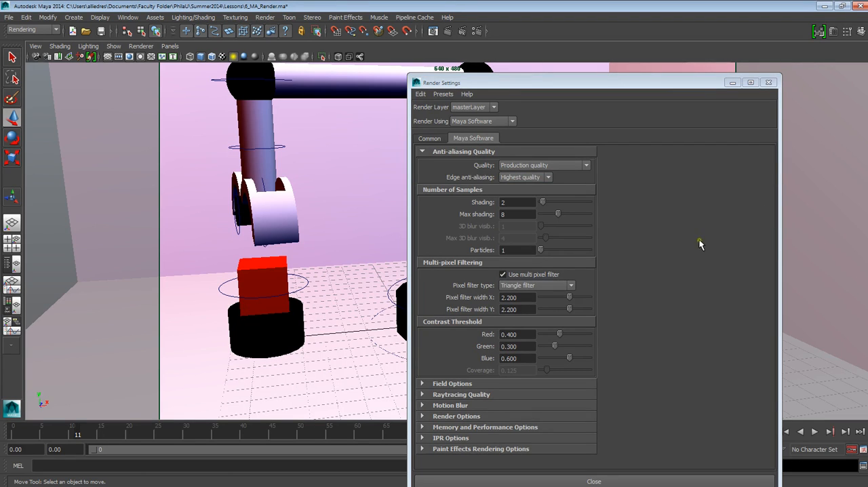
# Move the Render Settings window aside and open the Batch Render options with the Rendering menu set active.
pyautogui.moveTo(703, 86); pyautogui.dragTo(604, 236)
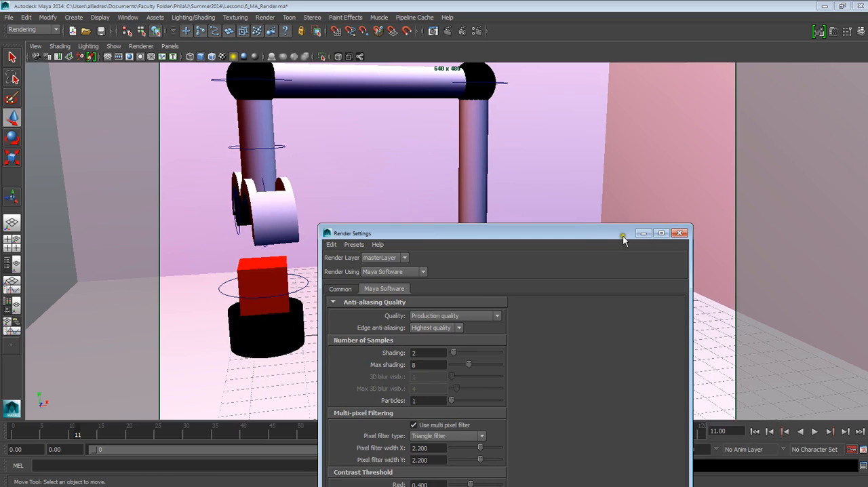
pyautogui.moveTo(623, 236); pyautogui.dragTo(330, 227)
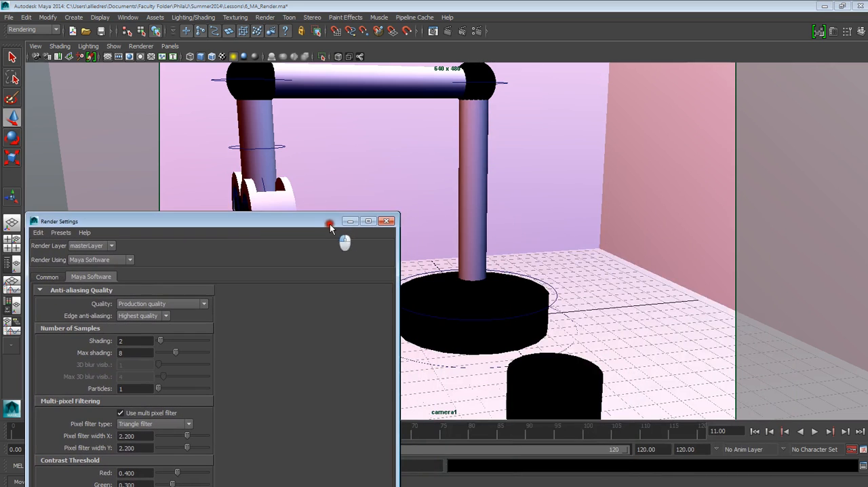
pyautogui.click(41, 31)
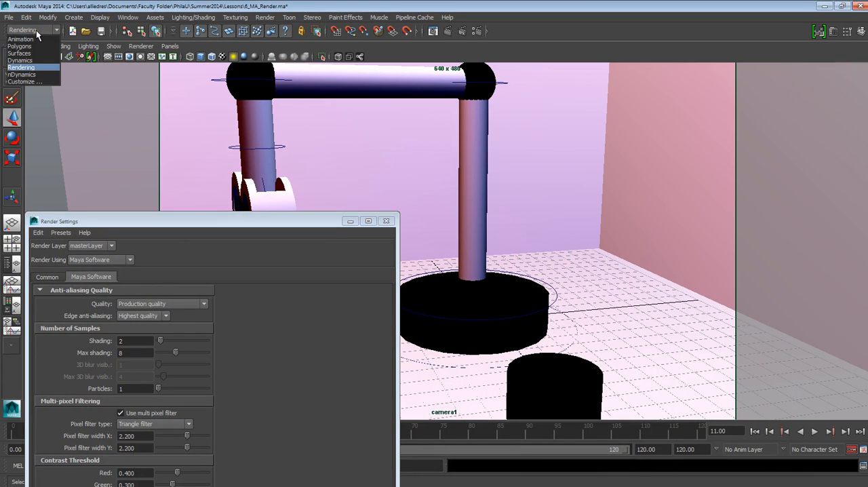
pyautogui.click(34, 67)
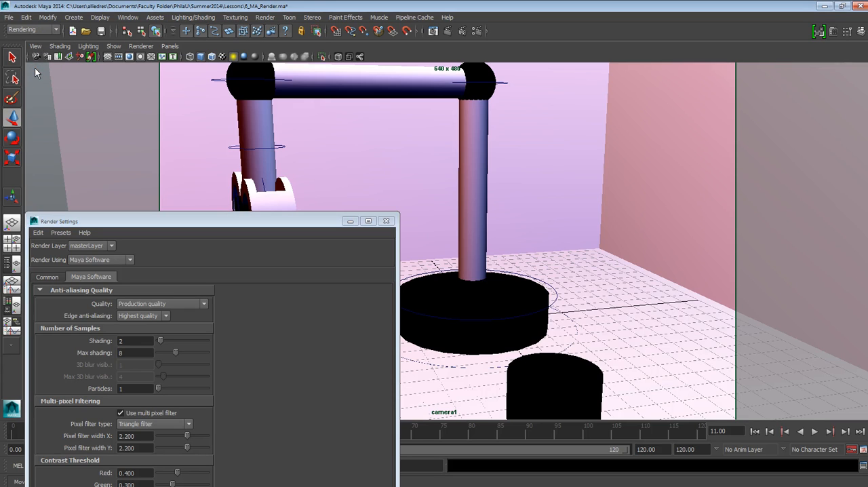
pyautogui.click(263, 17)
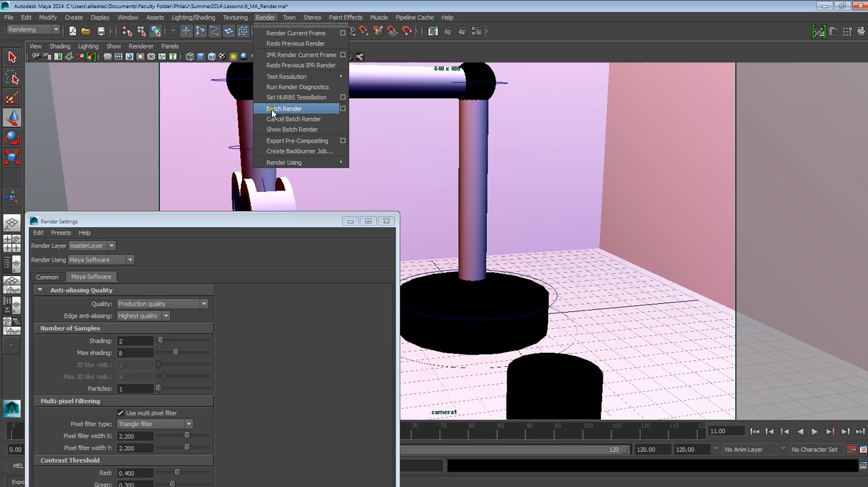
pyautogui.click(342, 109)
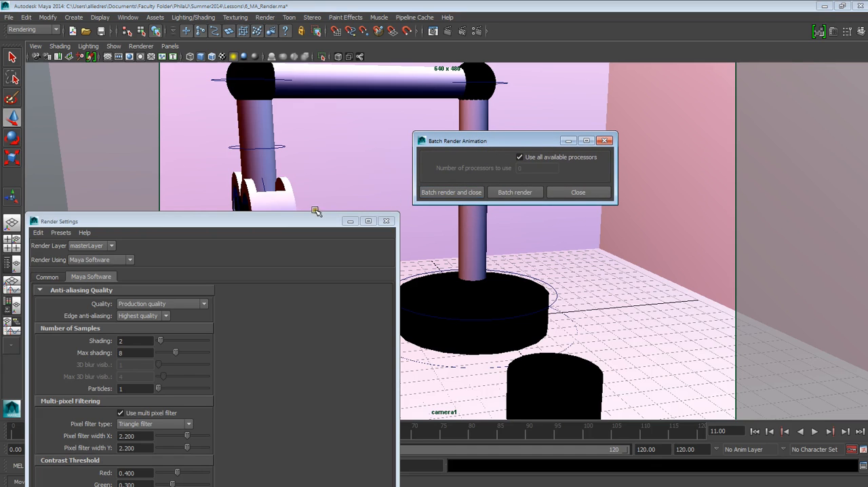
# Move the Render Settings window clear of the Batch Render options, start the batch render and close the options, keeping all available processors in use.
pyautogui.moveTo(306, 222); pyautogui.dragTo(289, 66)
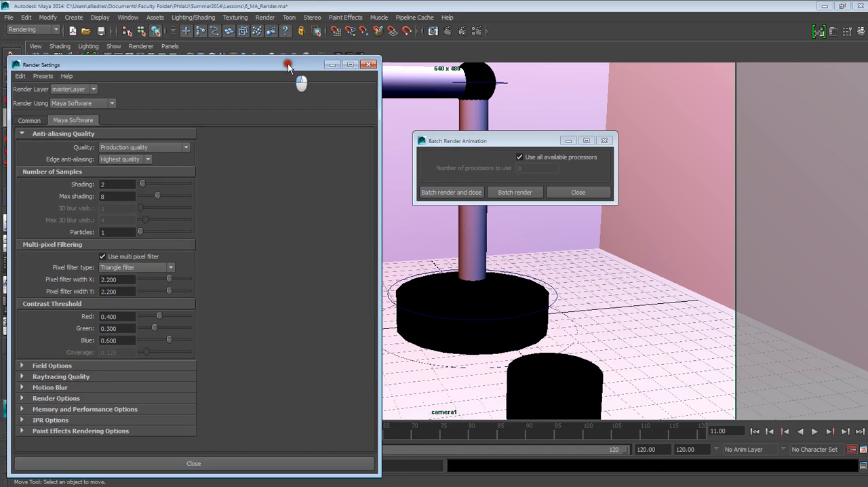
pyautogui.click(456, 193)
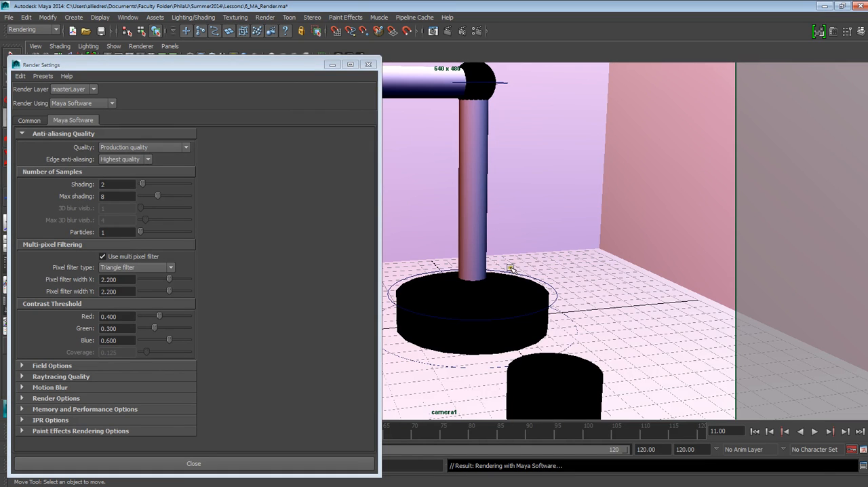
pyautogui.click(325, 156)
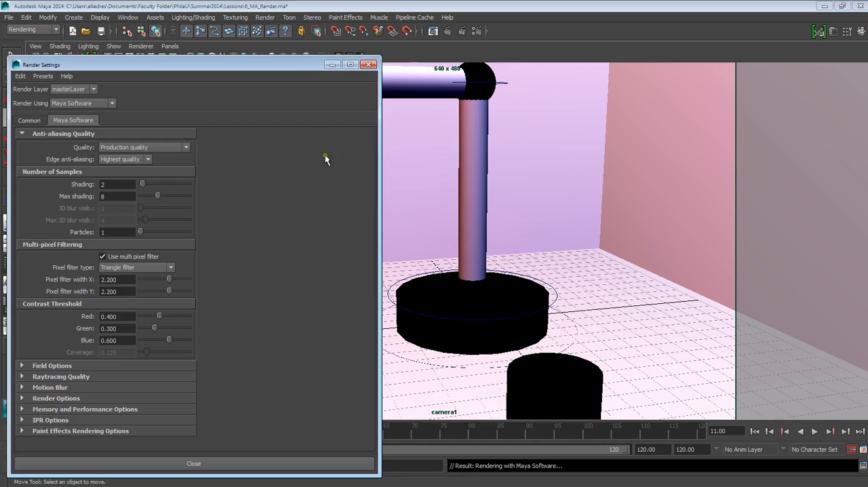
pyautogui.moveTo(301, 66); pyautogui.dragTo(318, 55)
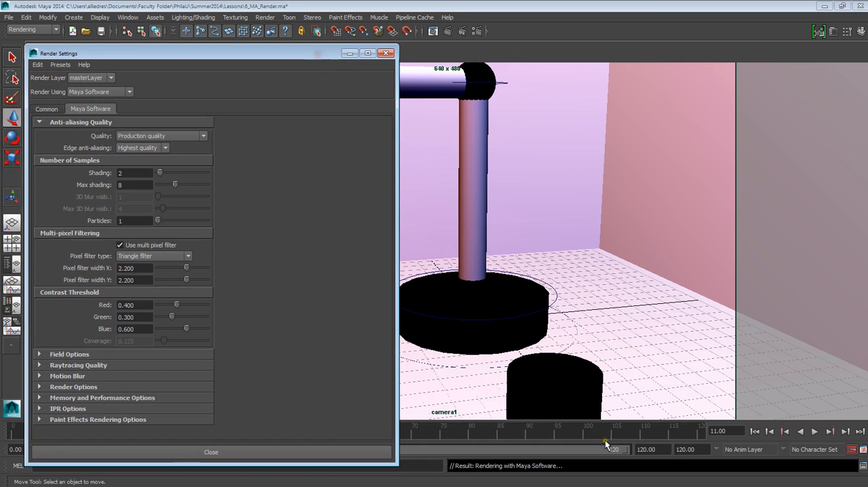
pyautogui.click(492, 476)
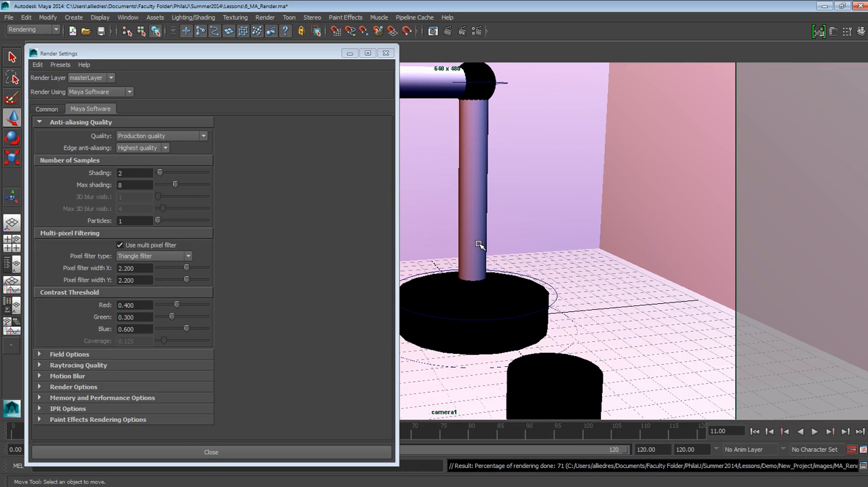
# Switch to Windows Explorer and open the MA_Render folder inside the New_Project images folder.
pyautogui.moveTo(597, 480)
pyautogui.click(657, 481)
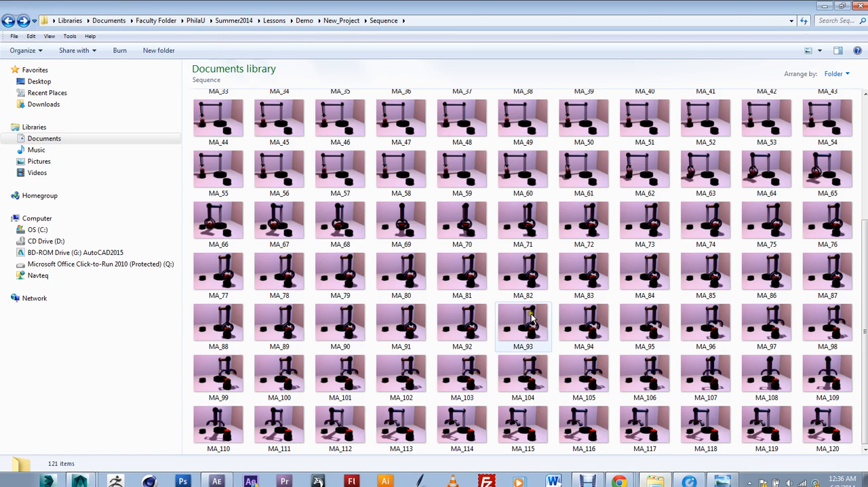
pyautogui.click(11, 21)
pyautogui.click(9, 21)
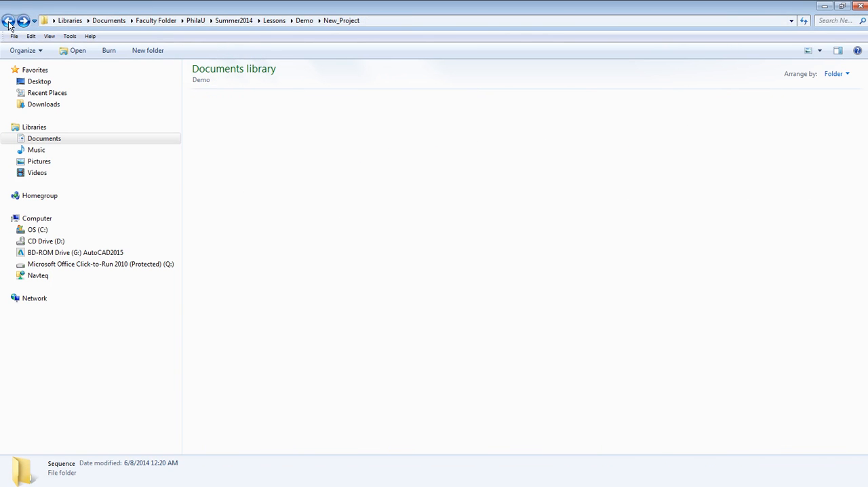
pyautogui.doubleClick(211, 113)
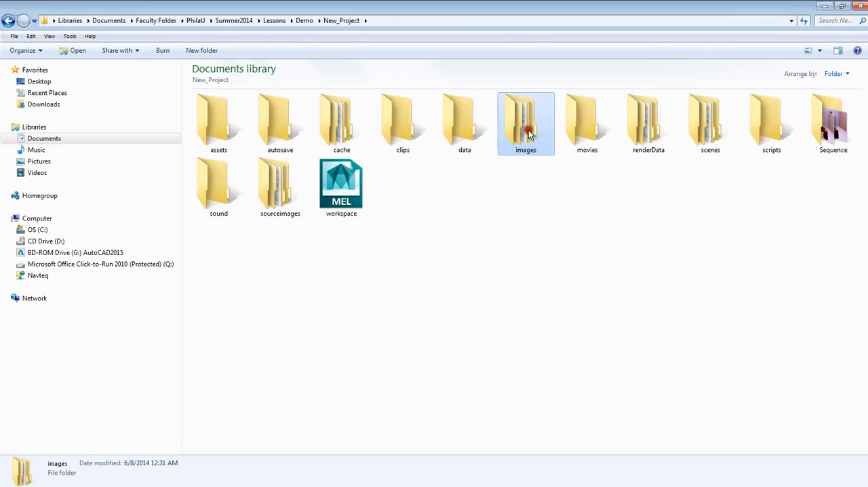
pyautogui.doubleClick(515, 132)
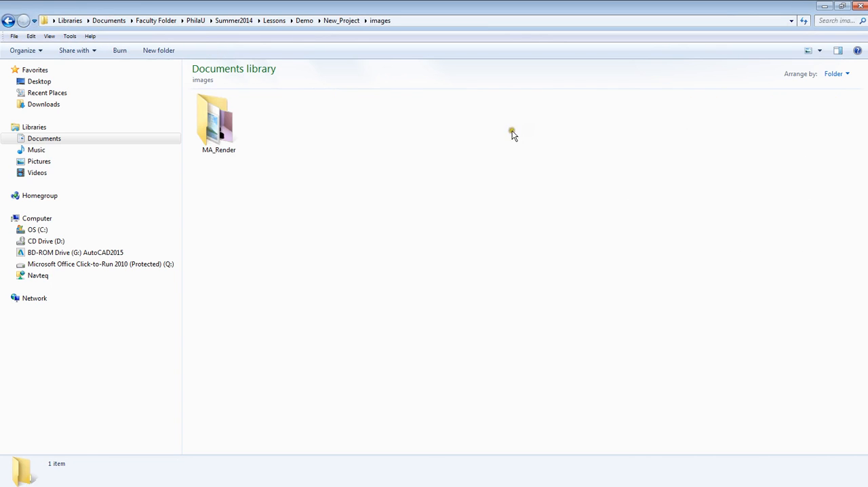
pyautogui.click(225, 137)
pyautogui.doubleClick(224, 134)
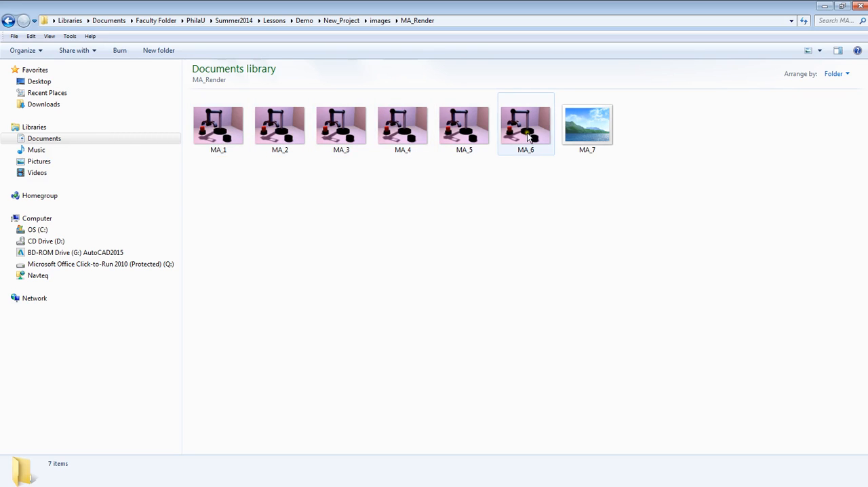
# View the rendered MA_1 frame in Windows Photo Viewer, close the viewer and minimize the folder window.
pyautogui.doubleClick(227, 137)
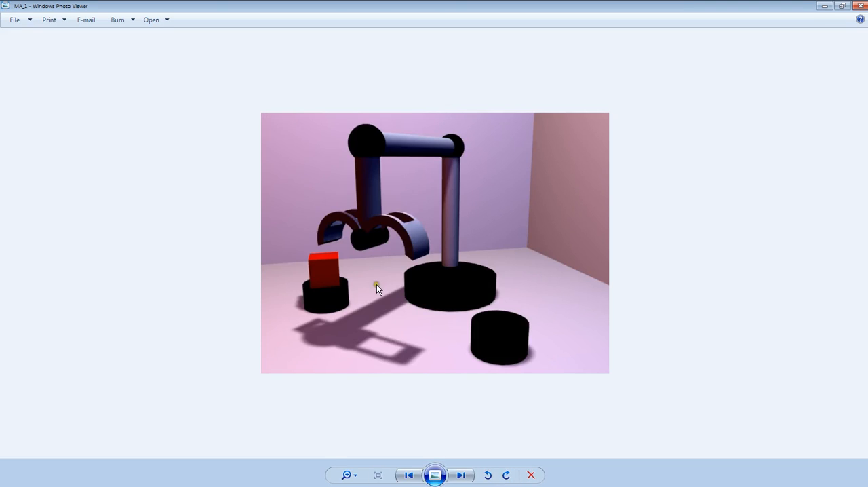
pyautogui.click(859, 5)
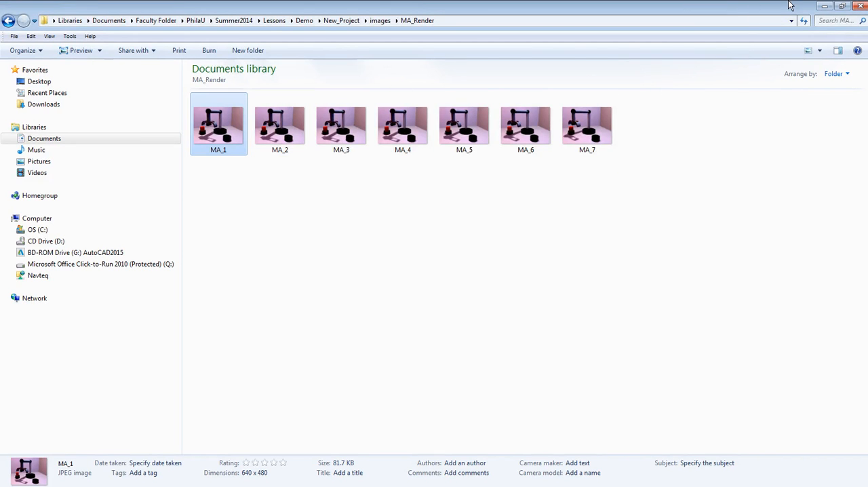
pyautogui.click(824, 6)
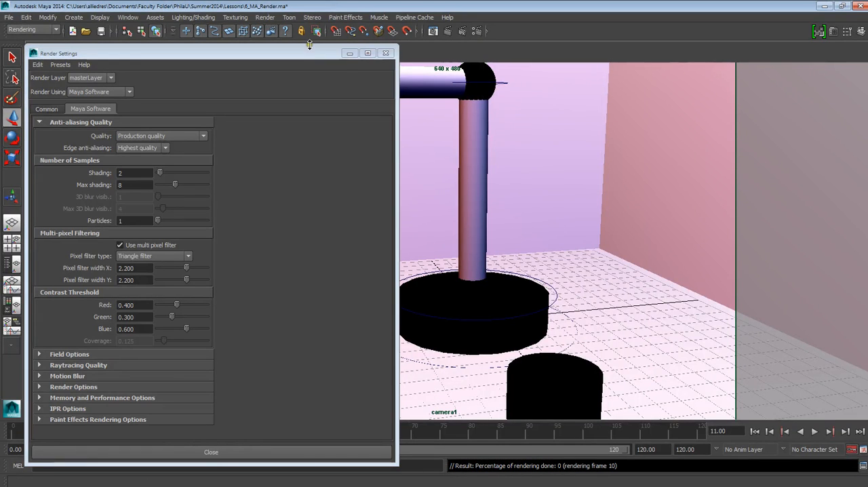
# Move the Render Settings window aside, minimize Maya and switch to Adobe After Effects.
pyautogui.click(340, 64)
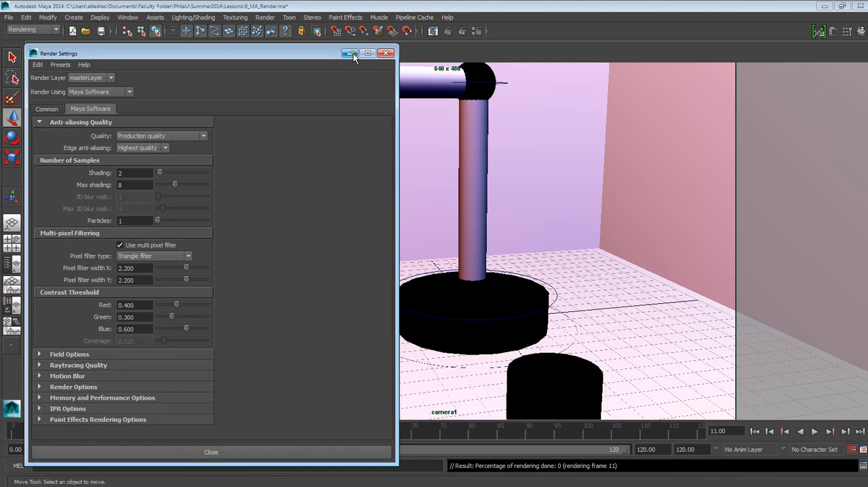
pyautogui.moveTo(318, 50); pyautogui.dragTo(473, 48)
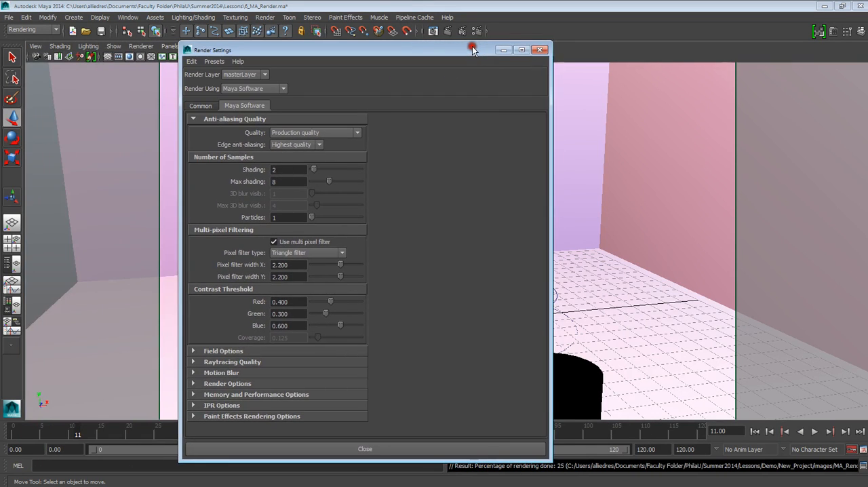
pyautogui.click(821, 7)
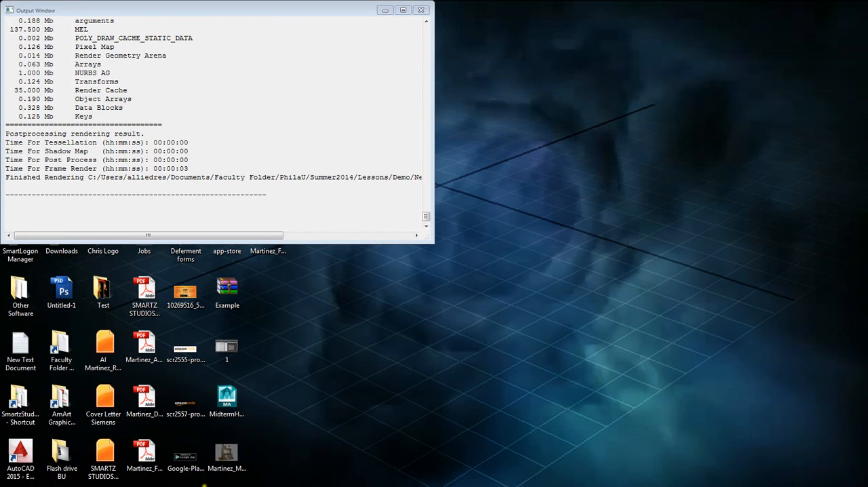
pyautogui.moveTo(216, 479)
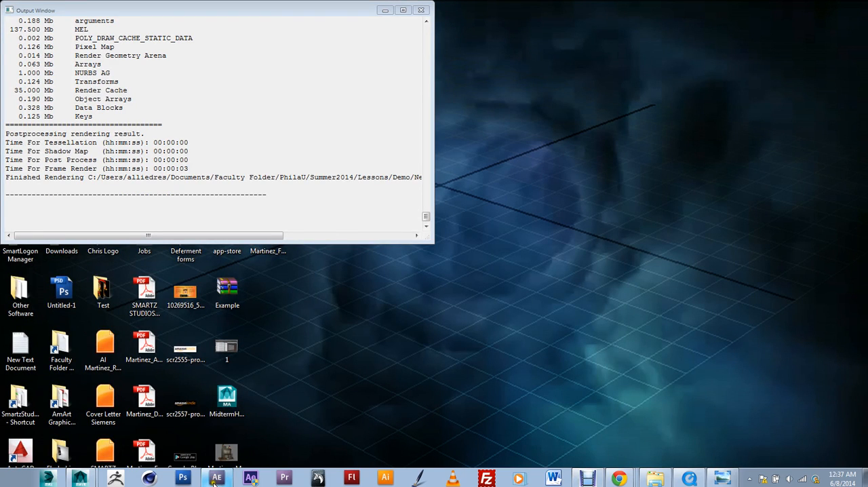
pyautogui.click(217, 479)
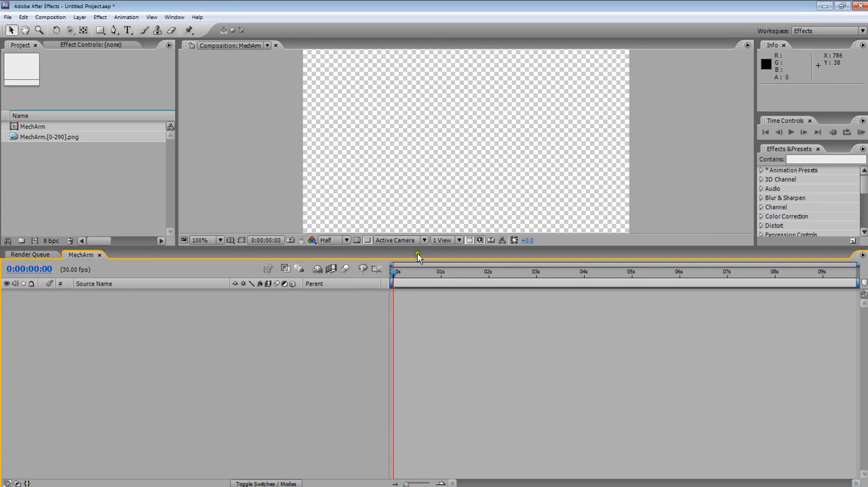
# Enlarge the project and composition area by shrinking the MechArm timeline, leaving all project items deselected.
pyautogui.moveTo(420, 249); pyautogui.dragTo(423, 295)
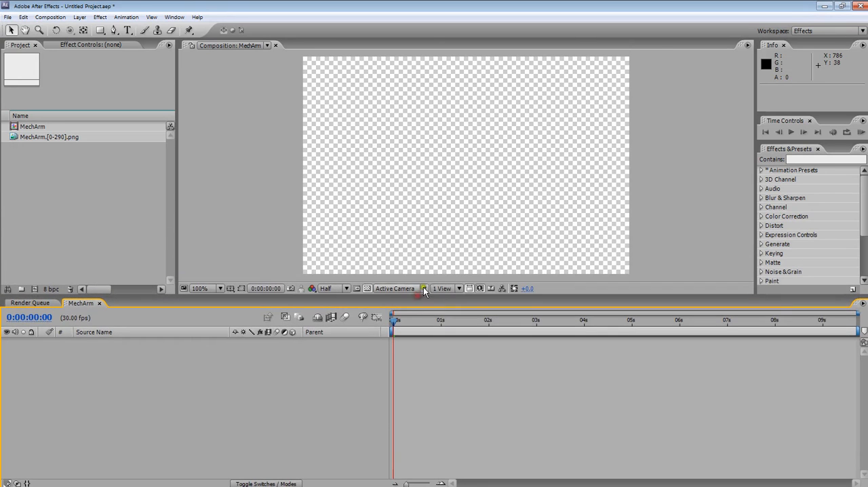
pyautogui.click(39, 127)
pyautogui.click(67, 198)
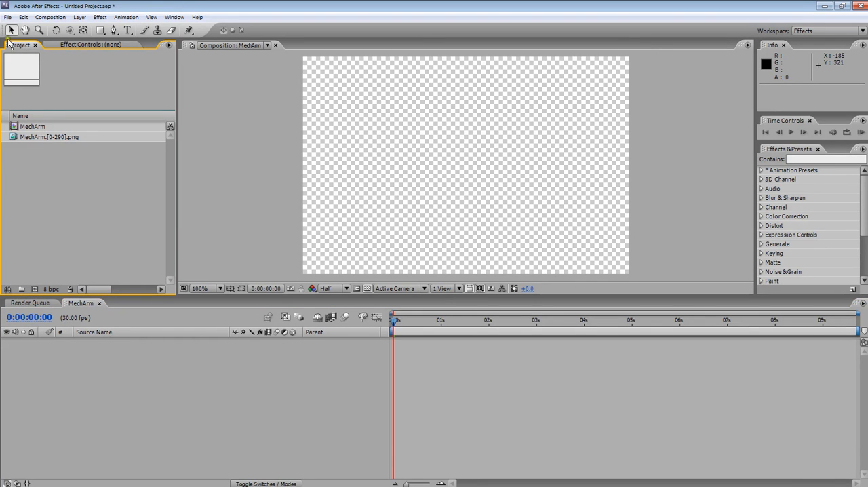
# Start importing a file and browse up from the MechArm folder to the PhilaU folder.
pyautogui.click(7, 17)
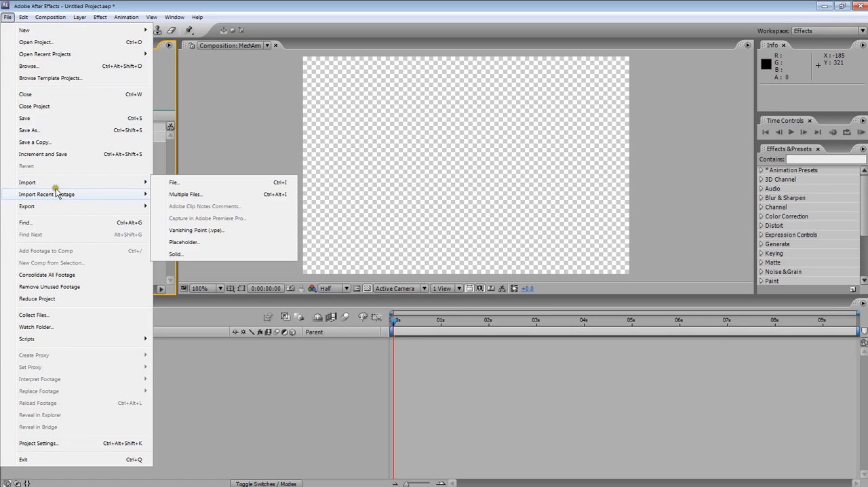
pyautogui.click(161, 185)
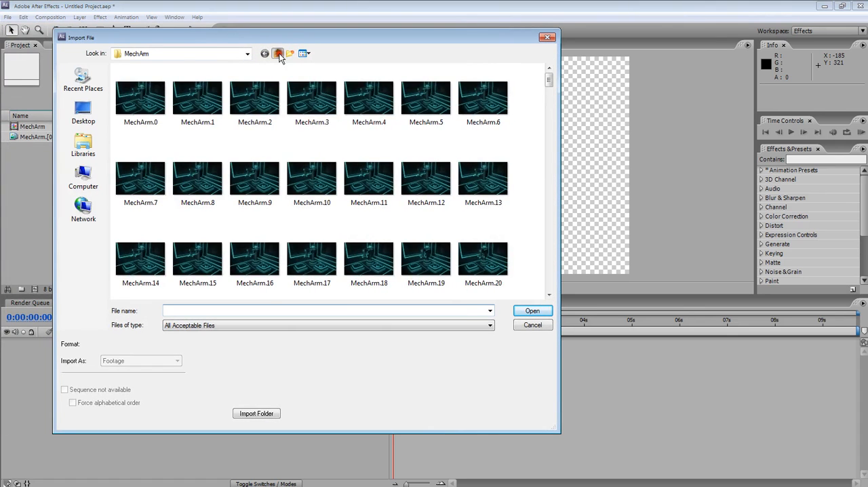
pyautogui.click(278, 54)
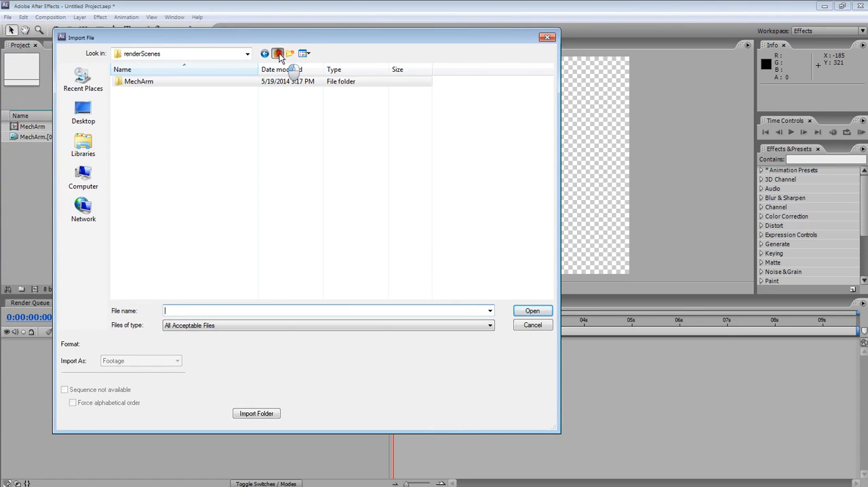
pyautogui.click(278, 53)
pyautogui.click(278, 53)
pyautogui.click(278, 53)
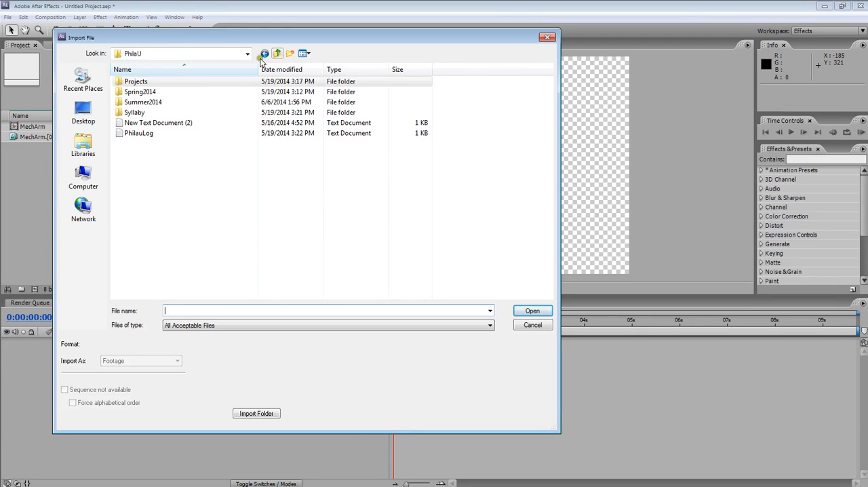
# Browse through Summer2014, Lessons, Demo and New_Project to the Sequence folder in the import dialog.
pyautogui.doubleClick(157, 102)
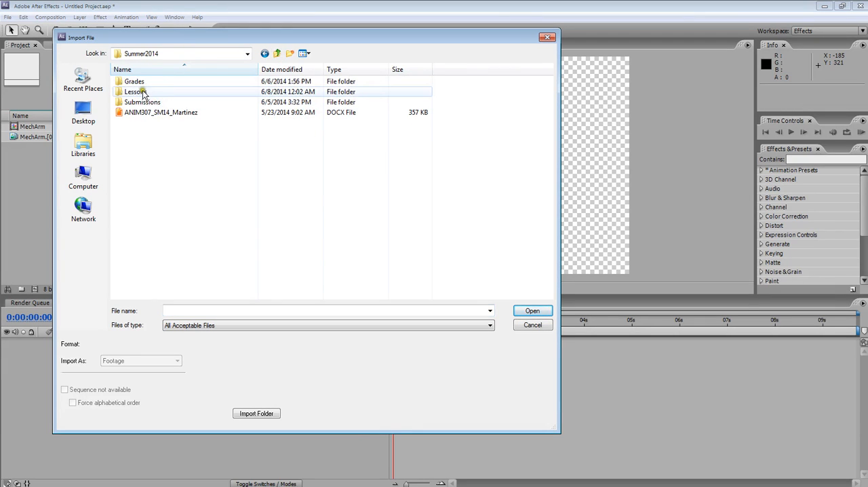
pyautogui.doubleClick(150, 93)
pyautogui.doubleClick(148, 92)
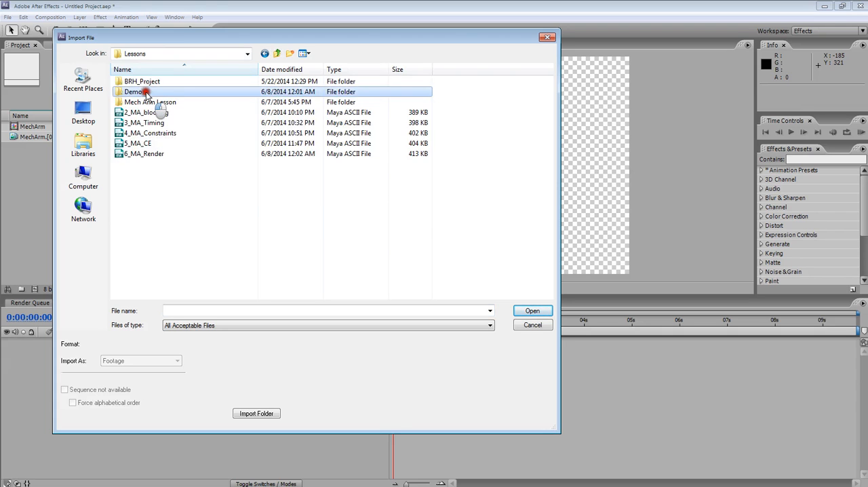
pyautogui.click(148, 83)
pyautogui.doubleClick(148, 83)
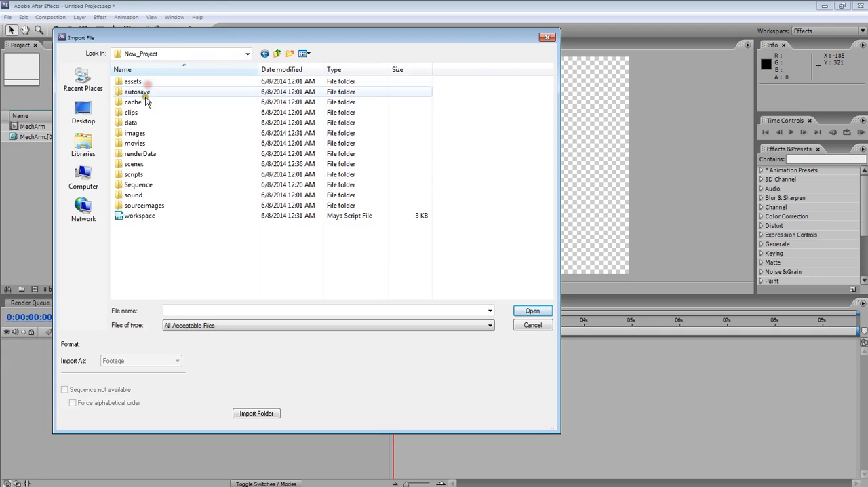
pyautogui.doubleClick(146, 186)
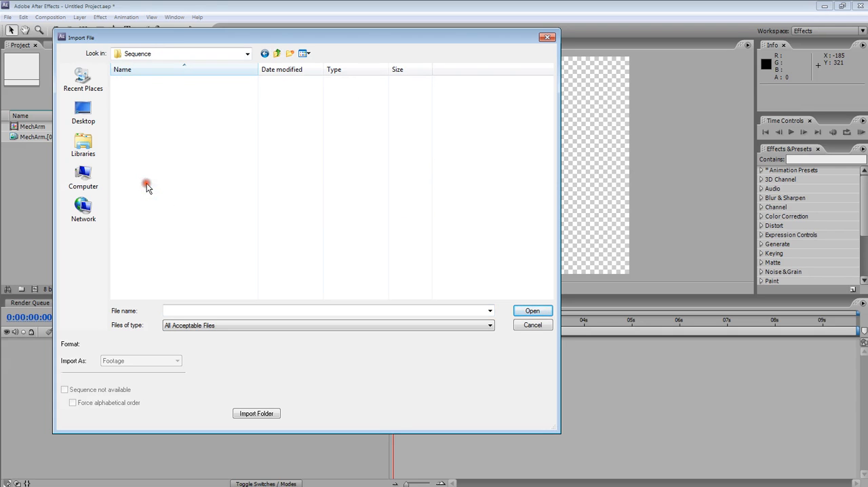
# Look through the rendered frames and import them from MA_1 as footage with JPEG Sequence enabled.
pyautogui.click(192, 105)
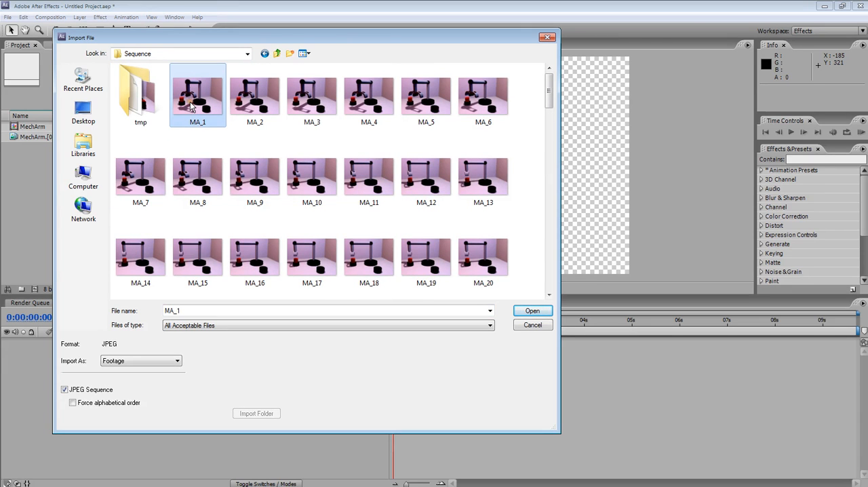
pyautogui.scroll(-9, 366, 173)
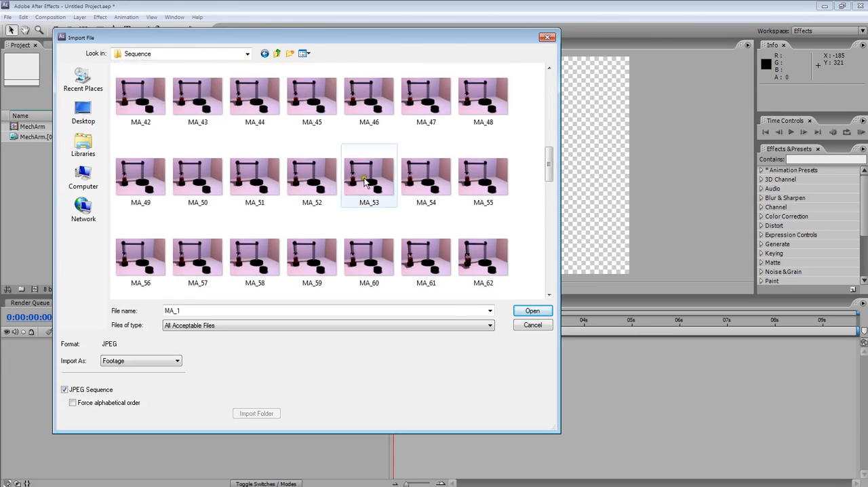
pyautogui.scroll(-5, 368, 182)
pyautogui.scroll(15, 339, 180)
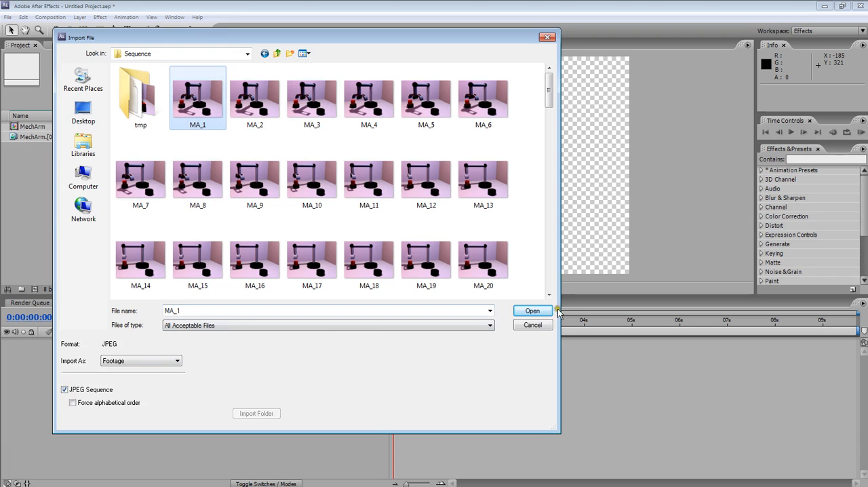
pyautogui.click(533, 314)
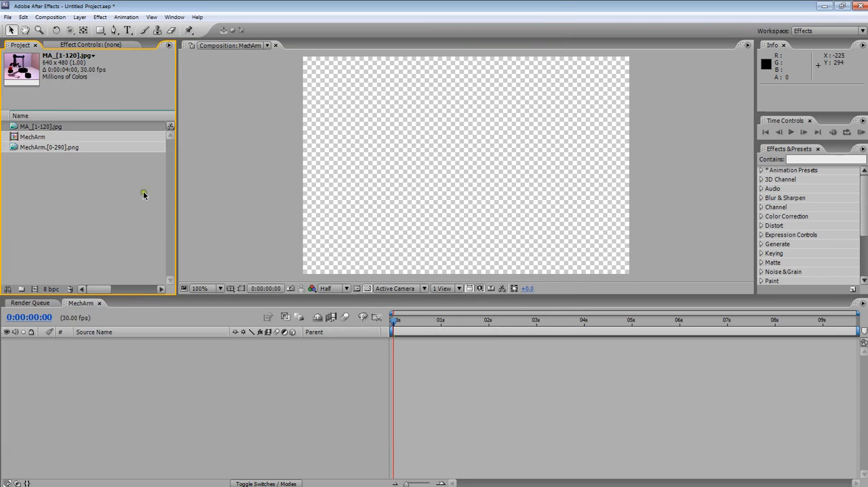
# Delete the MechArm composition and the MechArm.[0-290].png sequence from the project.
pyautogui.click(40, 138)
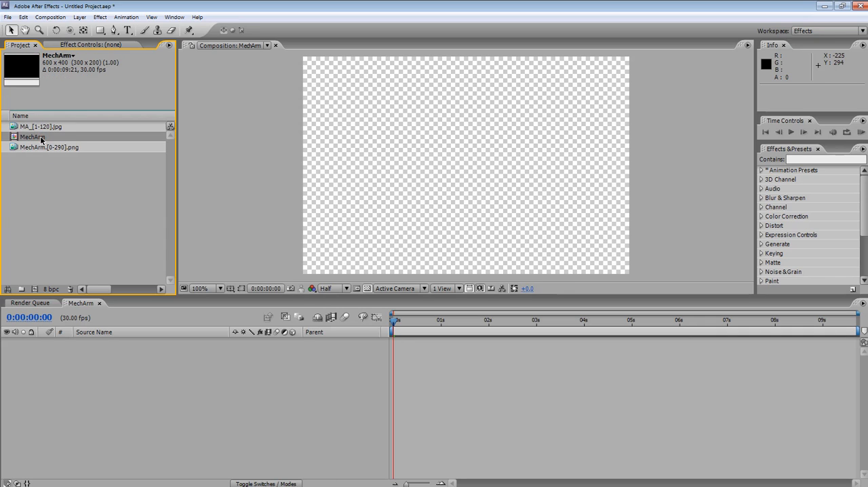
pyautogui.click(47, 149)
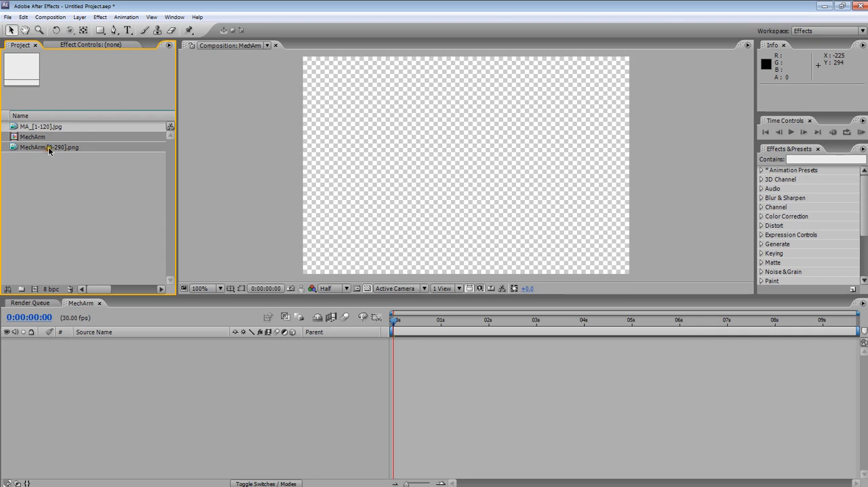
pyautogui.moveTo(47, 149); pyautogui.dragTo(70, 289)
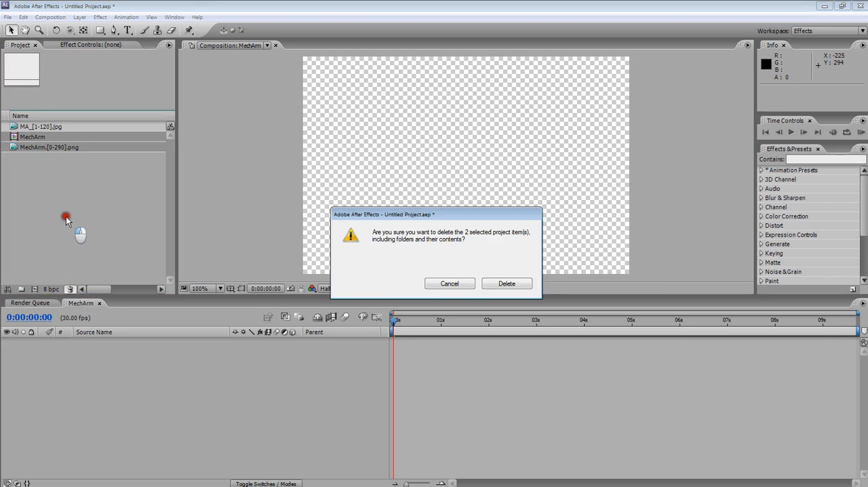
pyautogui.click(496, 284)
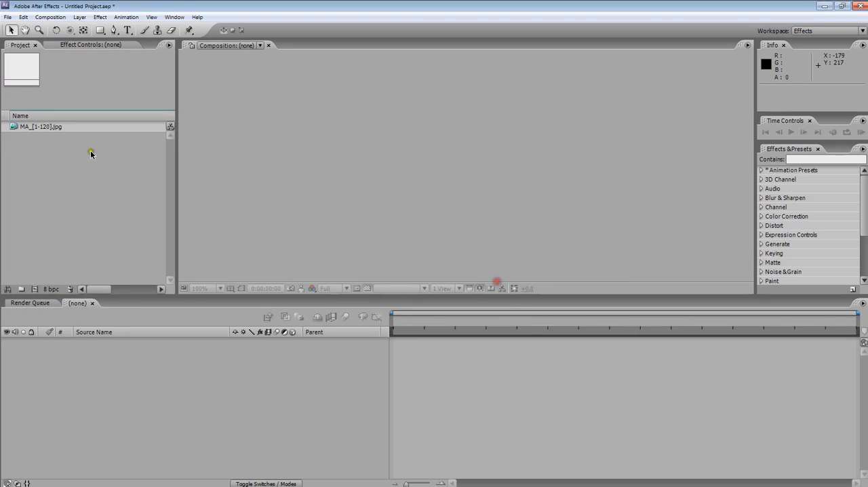
# Create a composition from the MA_[1-120].jpg sequence and enlarge the composition viewer so the whole frame fits.
pyautogui.click(28, 163)
pyautogui.click(21, 129)
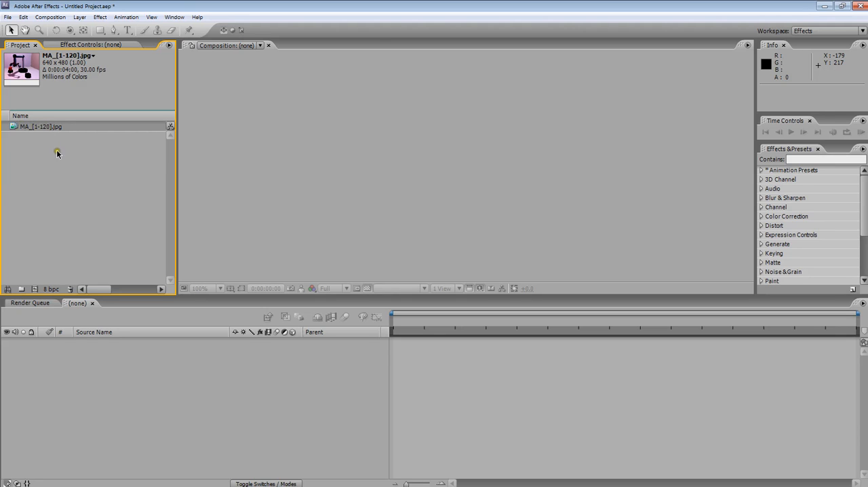
pyautogui.click(27, 127)
pyautogui.moveTo(28, 129)
pyautogui.mouseDown()
pyautogui.moveTo(37, 142)
pyautogui.moveTo(77, 153)
pyautogui.moveTo(445, 349)
pyautogui.moveTo(443, 360)
pyautogui.moveTo(469, 358)
pyautogui.moveTo(457, 351)
pyautogui.mouseUp()
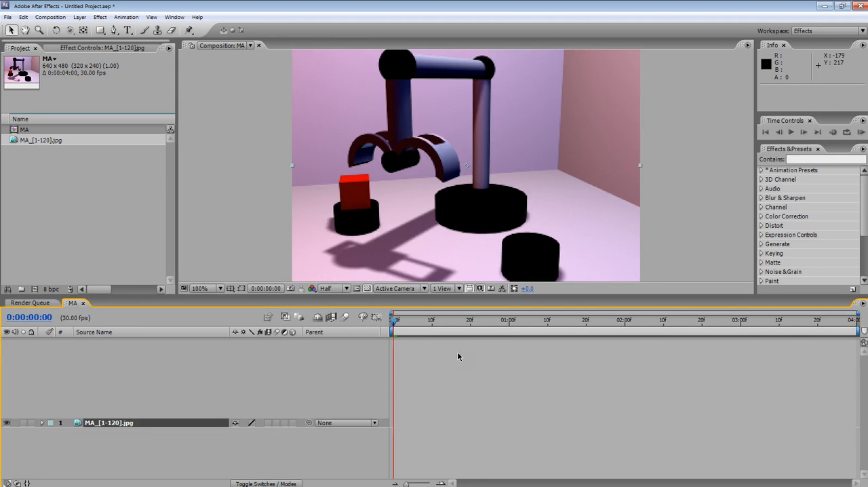
pyautogui.moveTo(384, 292); pyautogui.dragTo(383, 330)
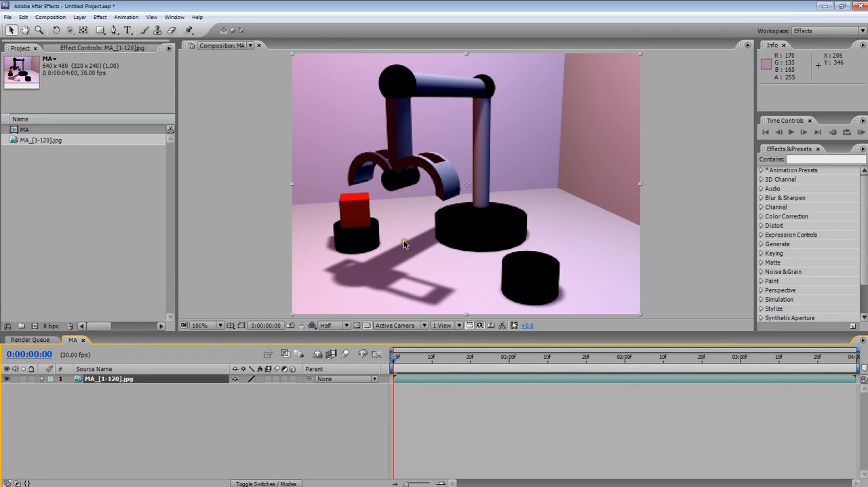
# Play a RAM preview of the MA composition and return the playhead to the first frame.
pyautogui.scroll(-2, 405, 244)
pyautogui.scroll(2, 404, 245)
pyautogui.scroll(-2, 406, 245)
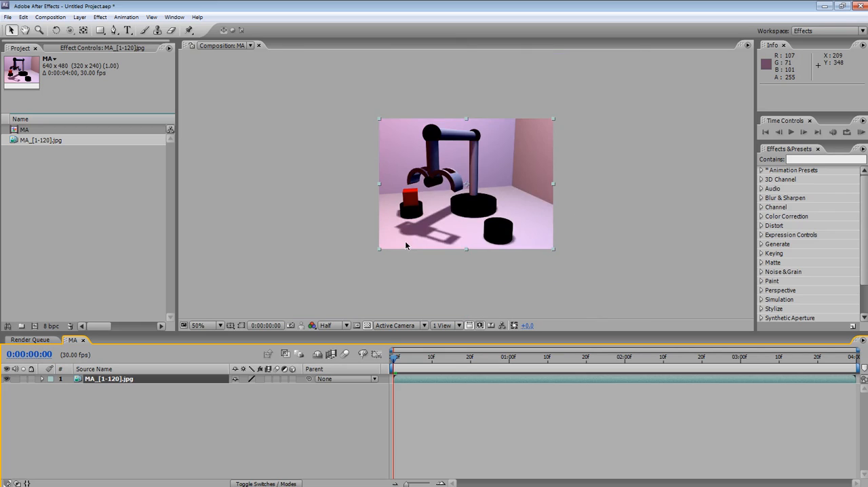
pyautogui.scroll(2, 406, 245)
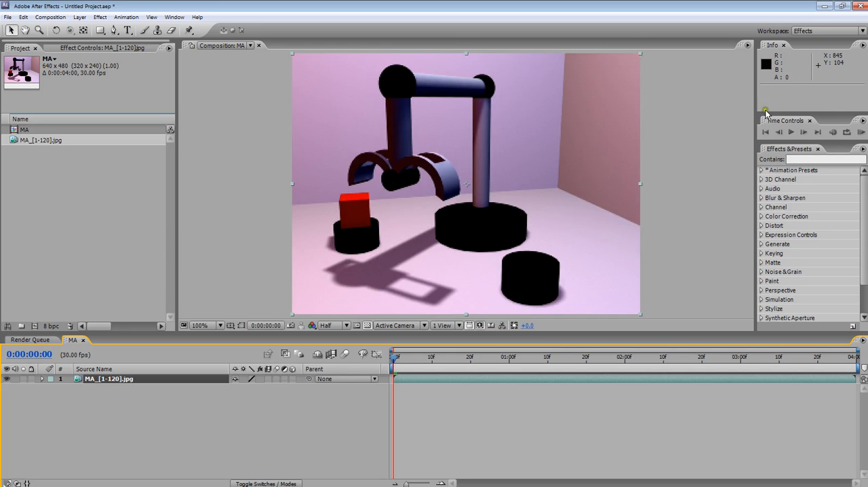
pyautogui.click(860, 133)
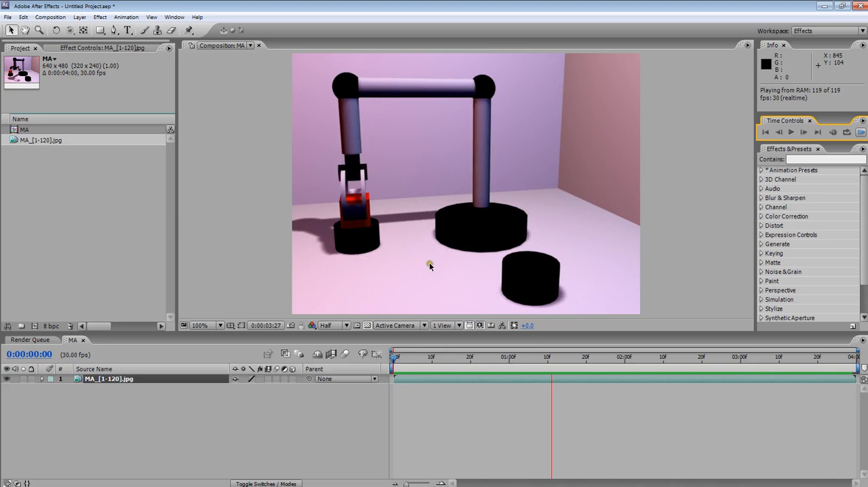
pyautogui.moveTo(396, 360)
pyautogui.mouseDown()
pyautogui.moveTo(419, 365)
pyautogui.moveTo(393, 360)
pyautogui.mouseUp()
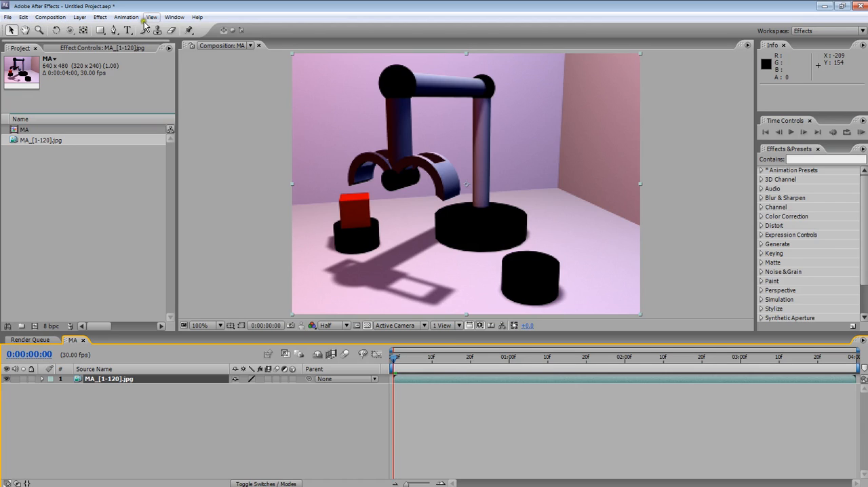
# Add the MA composition to the render queue and accept Best quality and Full resolution in its render settings.
pyautogui.click(51, 18)
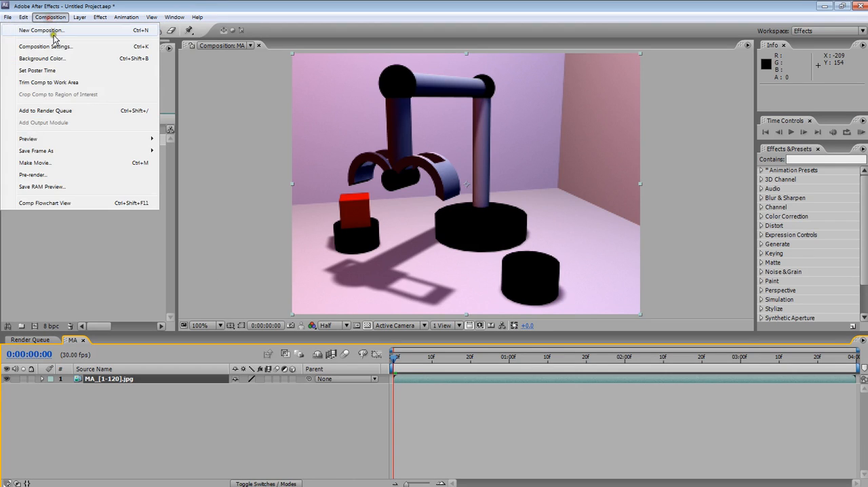
pyautogui.click(54, 110)
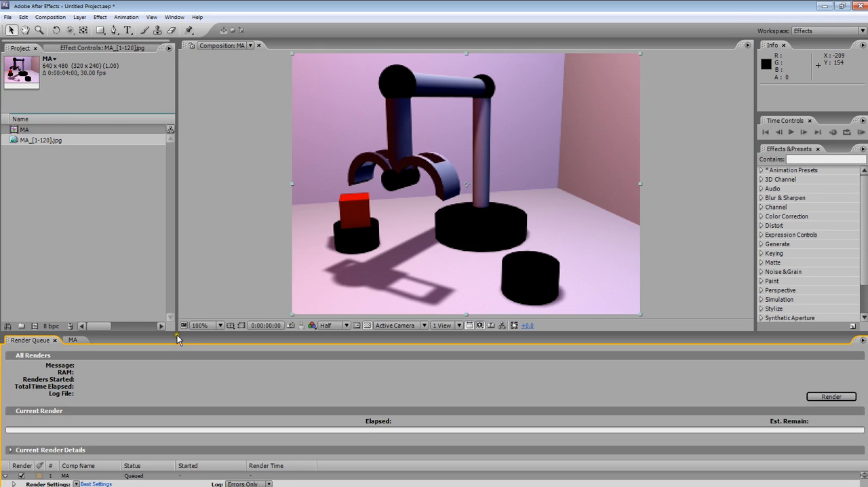
pyautogui.moveTo(183, 336); pyautogui.dragTo(188, 297)
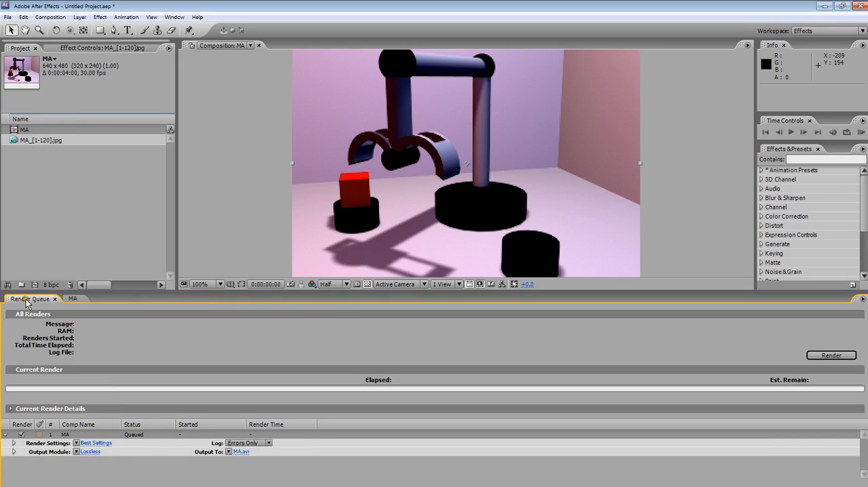
pyautogui.click(72, 298)
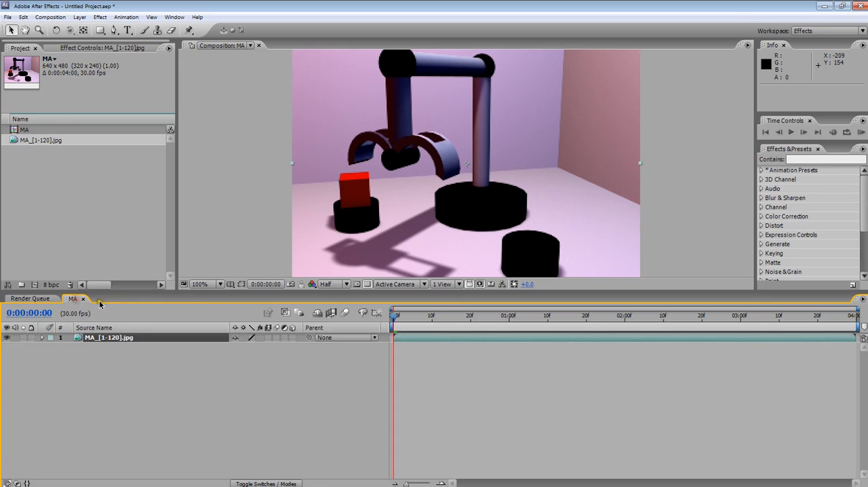
pyautogui.click(30, 298)
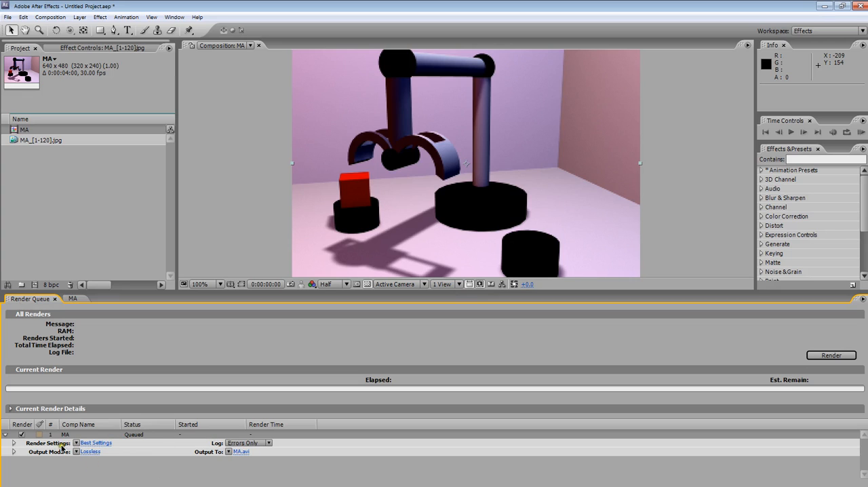
pyautogui.click(94, 442)
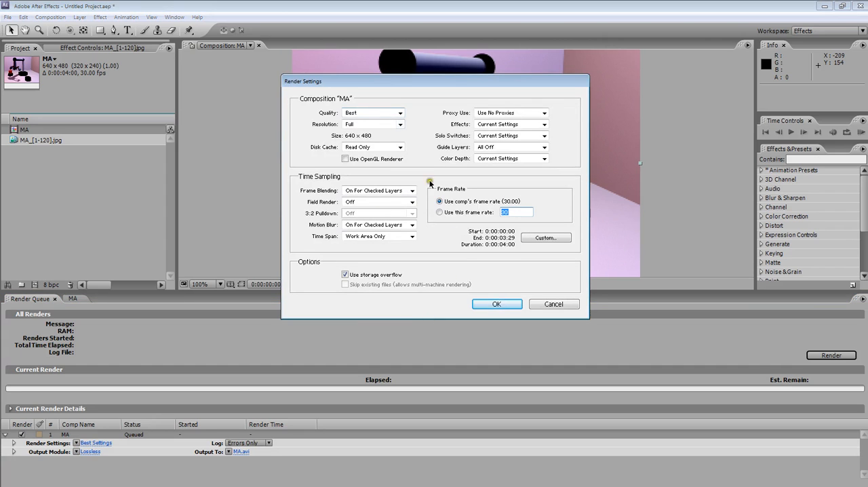
pyautogui.click(500, 303)
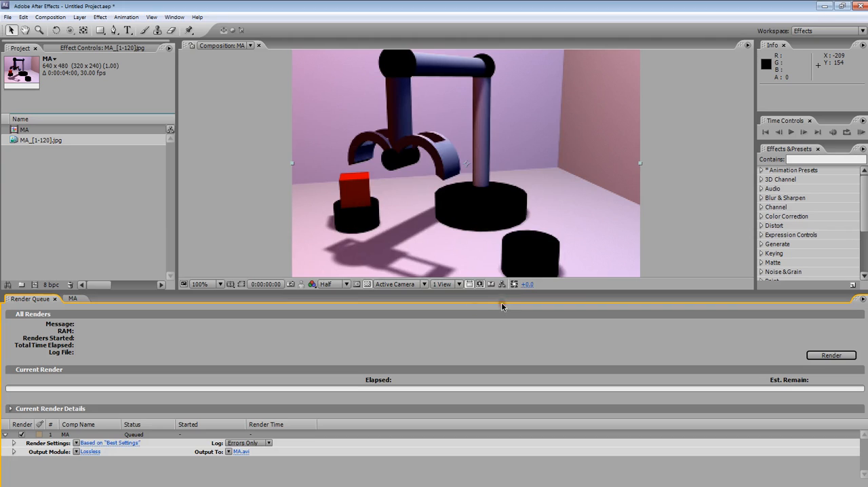
# Set the MA output module to QuickTime Movie format, keeping H.264 compression at Best quality and 30 frames per second.
pyautogui.click(90, 451)
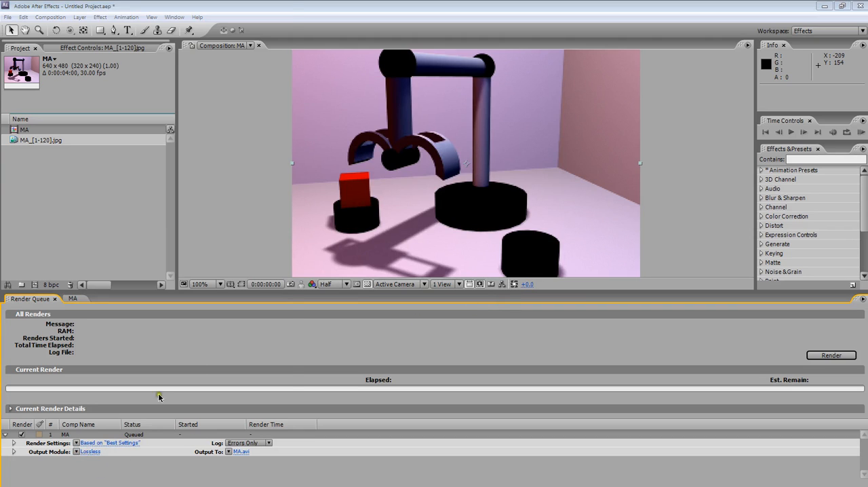
pyautogui.moveTo(142, 8); pyautogui.dragTo(419, 44)
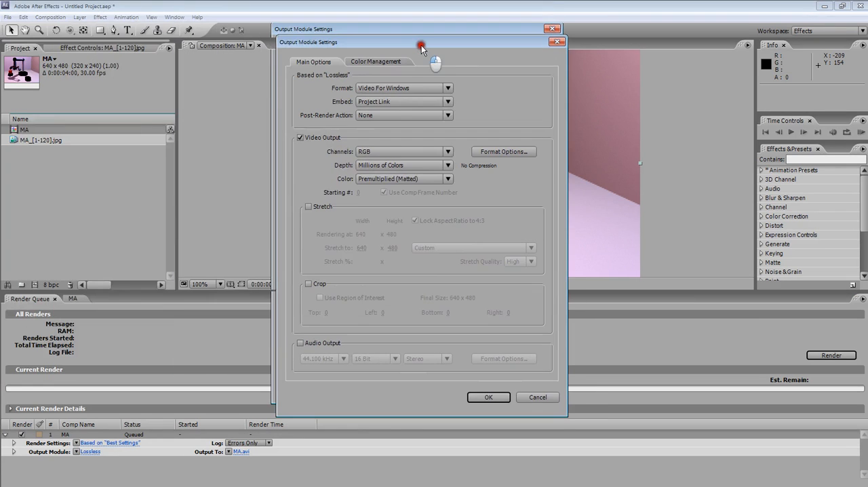
pyautogui.click(413, 87)
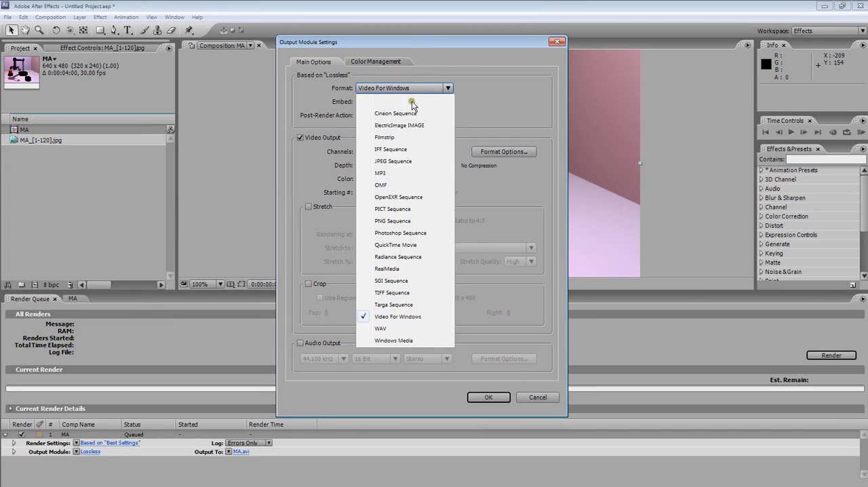
pyautogui.click(405, 245)
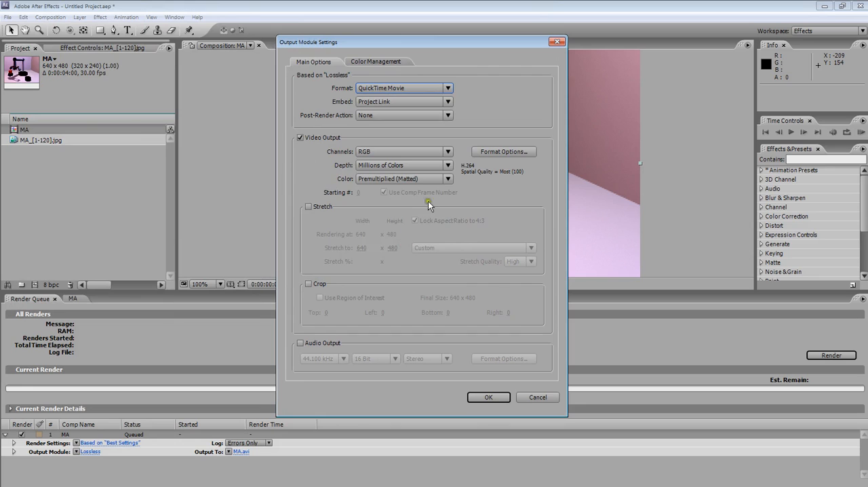
pyautogui.click(493, 153)
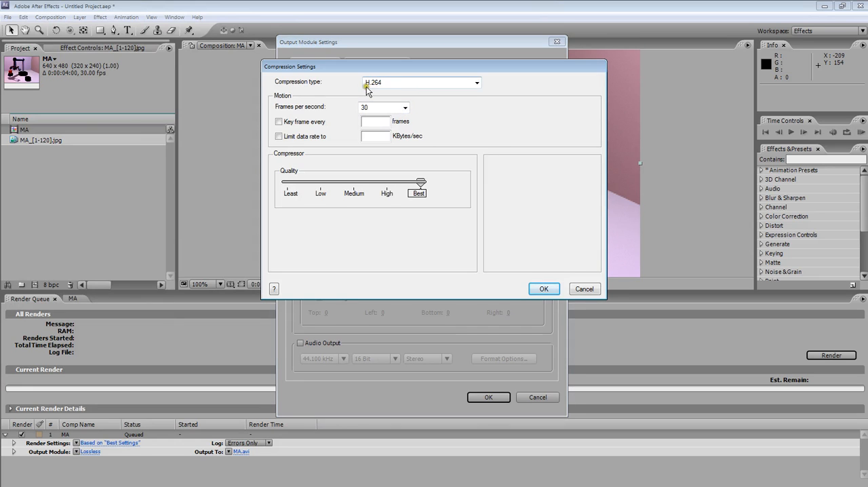
pyautogui.click(543, 288)
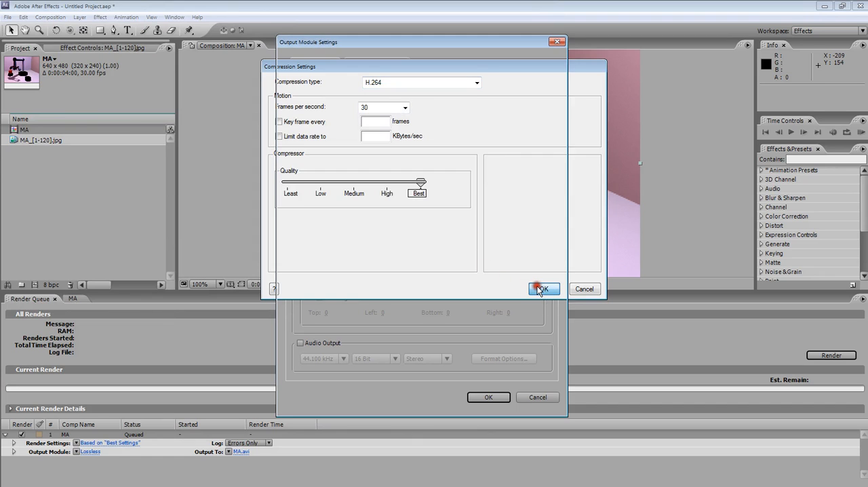
pyautogui.click(514, 290)
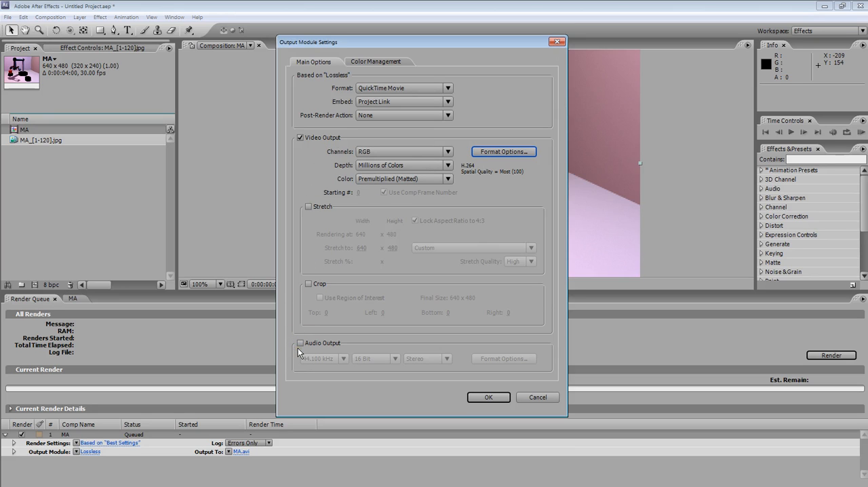
pyautogui.click(487, 397)
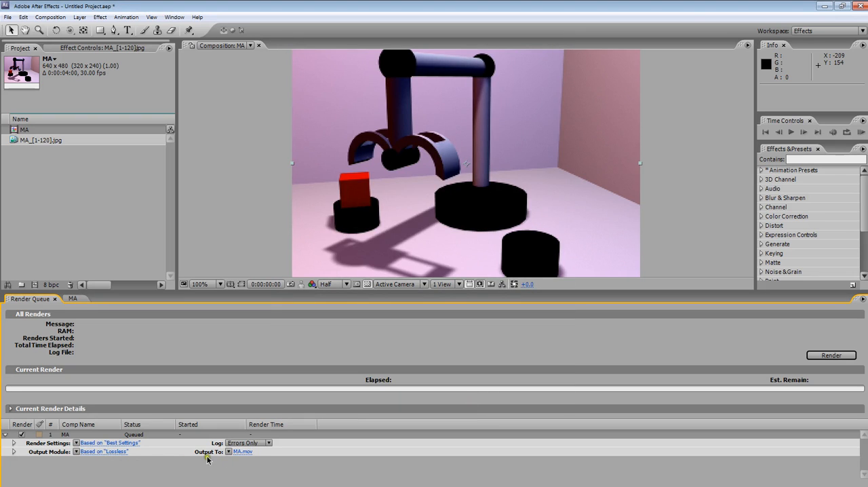
# Browse for the movie's output location from the Faculty Folder through PhilaU, Summer2014, Lessons and Demo to New_Project.
pyautogui.click(242, 452)
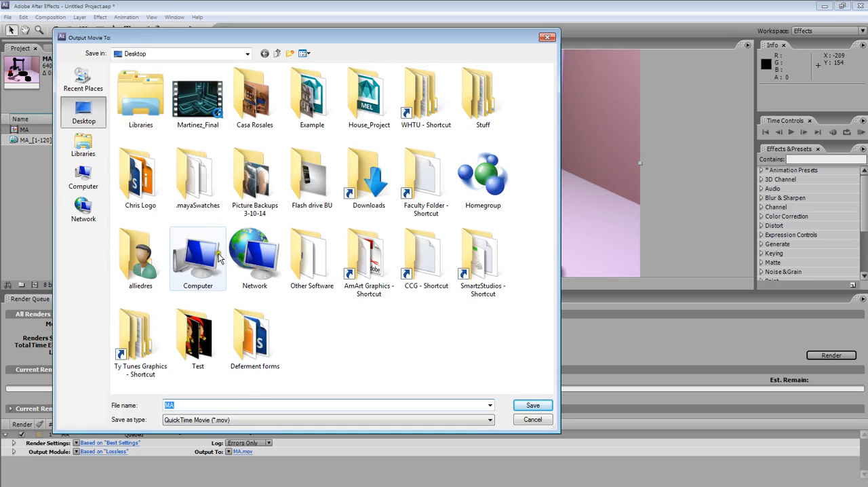
pyautogui.doubleClick(437, 197)
pyautogui.doubleClick(197, 102)
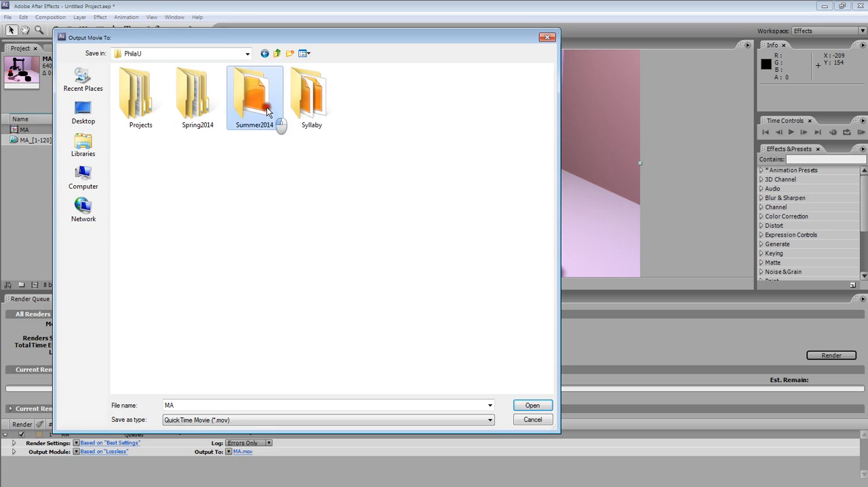
pyautogui.doubleClick(271, 117)
pyautogui.doubleClick(194, 102)
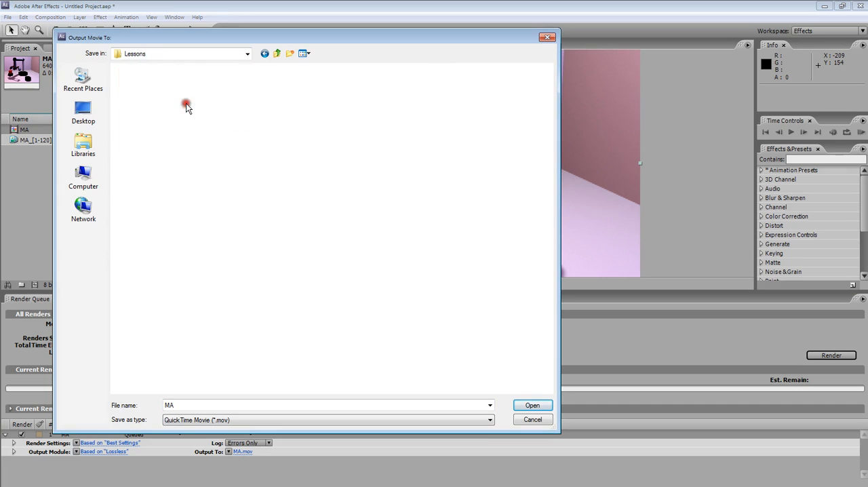
pyautogui.doubleClick(200, 119)
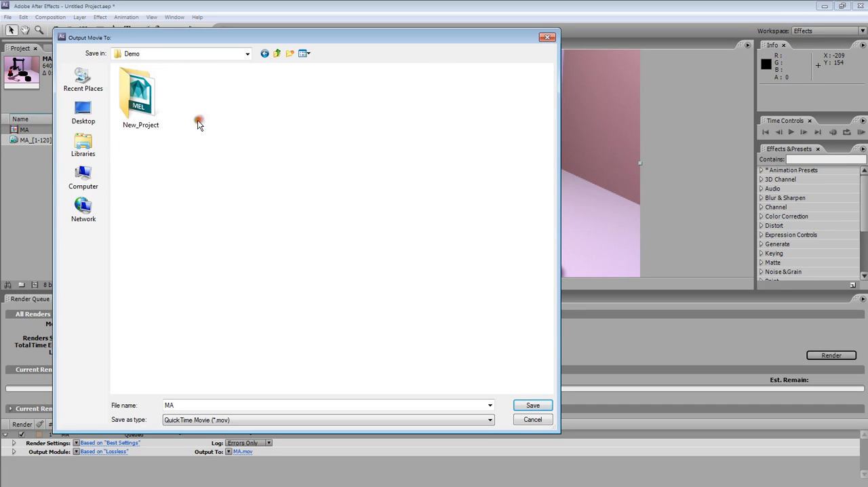
pyautogui.click(152, 119)
pyautogui.doubleClick(152, 119)
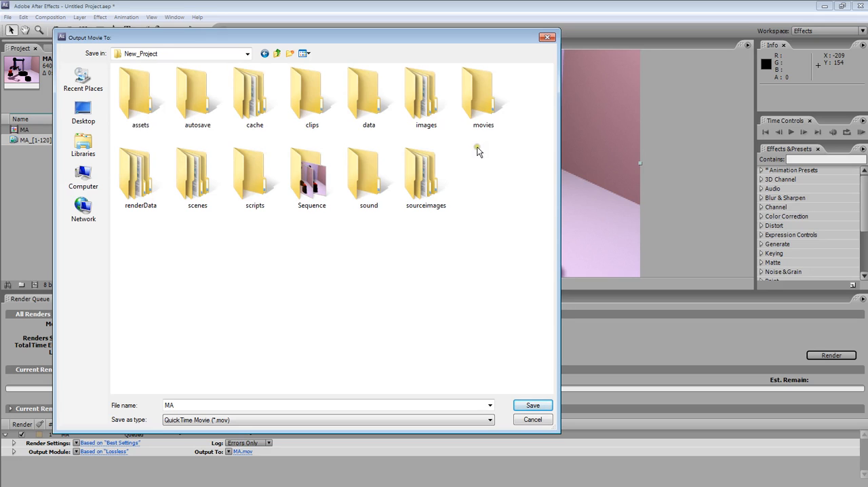
# Save the output as QuickTime movie MA in the movies folder and render the queue.
pyautogui.doubleClick(474, 99)
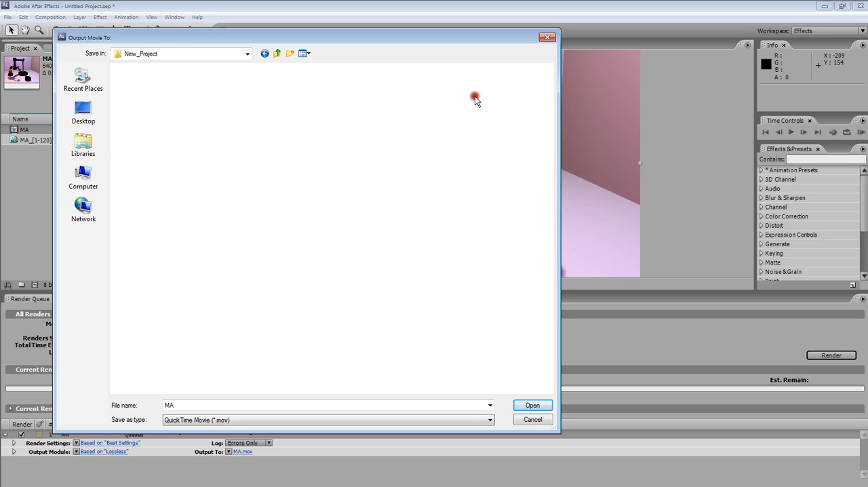
pyautogui.click(533, 409)
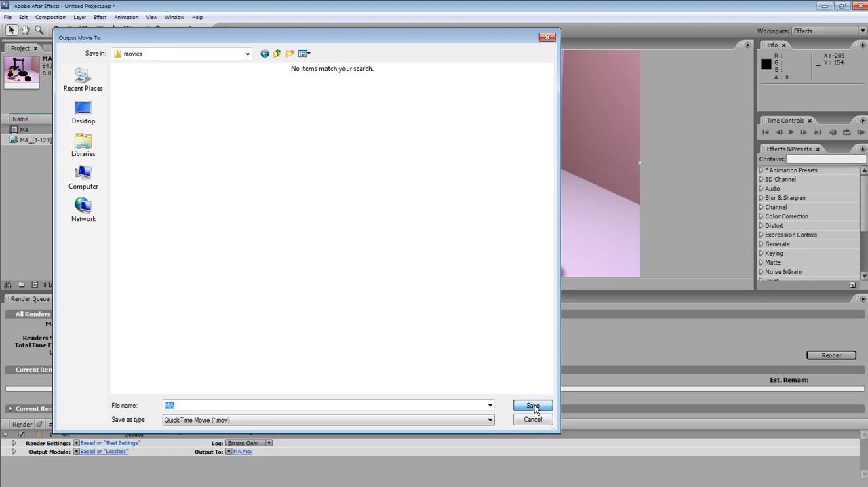
pyautogui.press('Return')
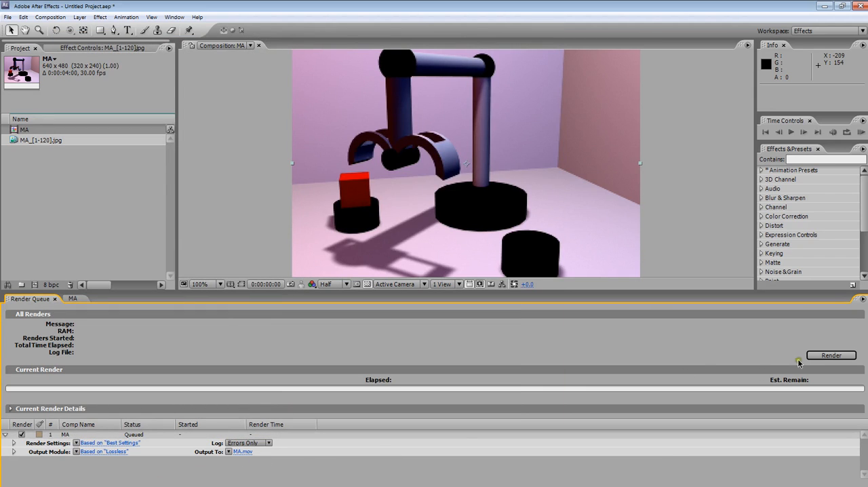
pyautogui.click(831, 356)
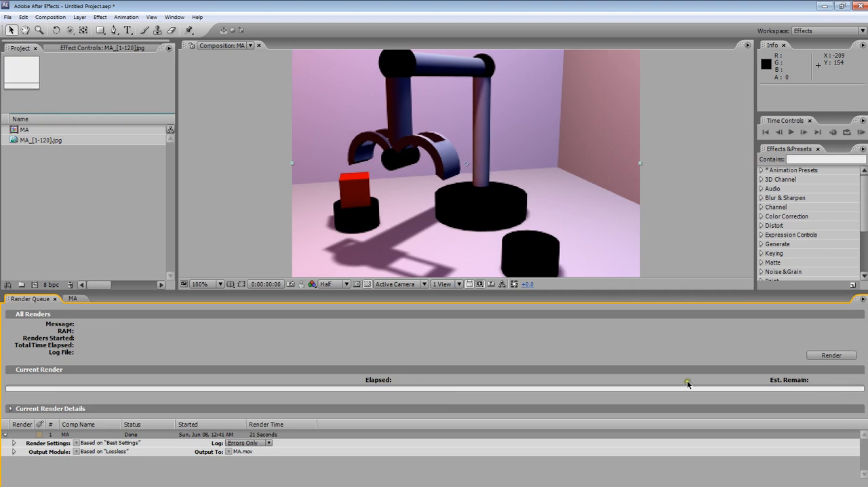
# Return to the MA composition and change its frame rate to 24 frames per second in the composition settings.
pyautogui.click(69, 299)
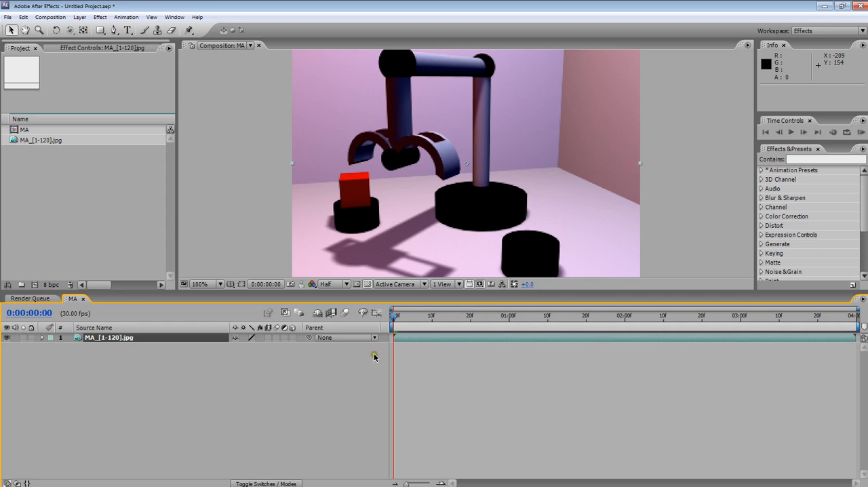
pyautogui.click(45, 132)
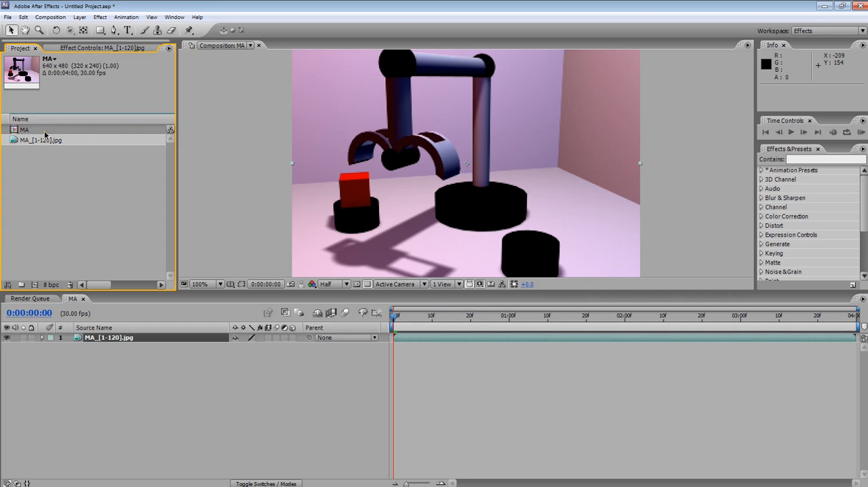
pyautogui.click(45, 140)
pyautogui.click(53, 131)
pyautogui.click(40, 180)
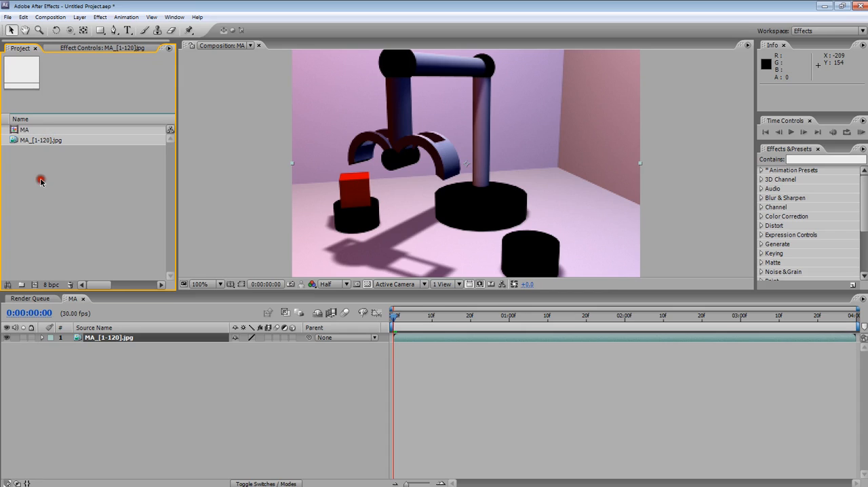
pyautogui.click(29, 130)
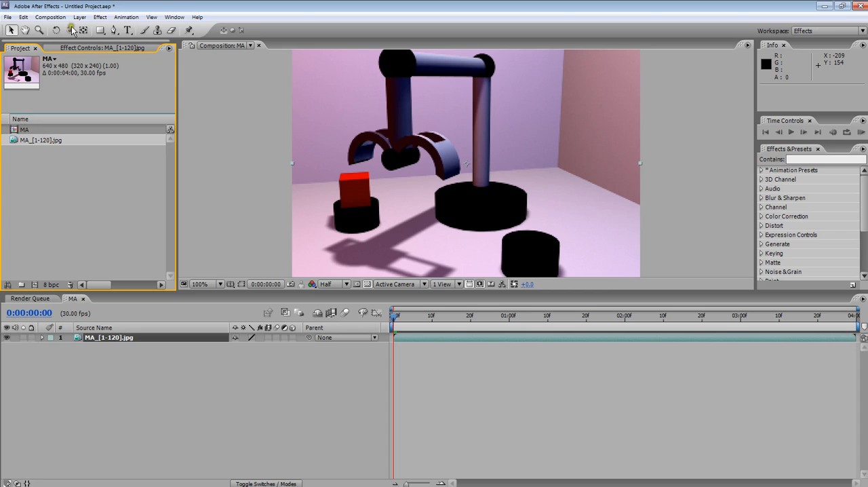
pyautogui.click(52, 17)
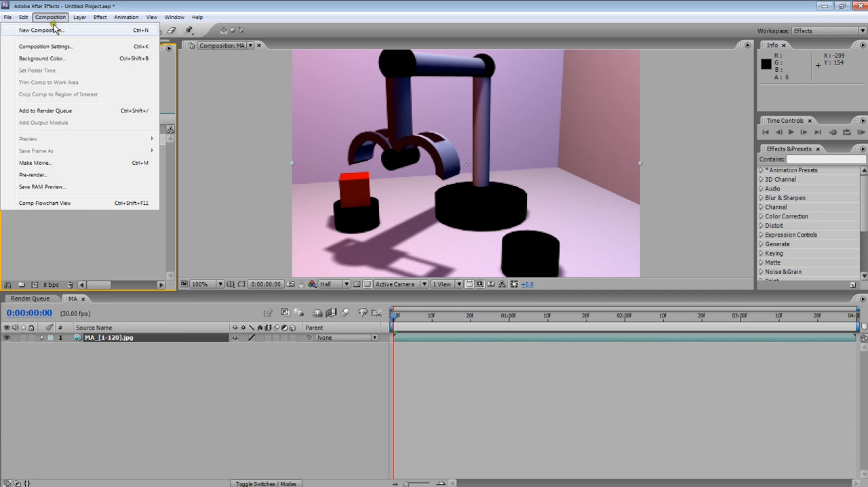
pyautogui.click(54, 47)
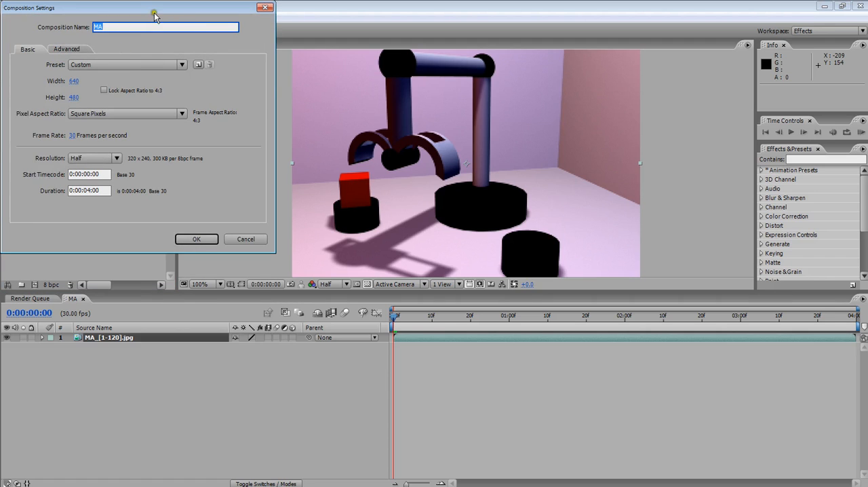
pyautogui.moveTo(155, 8); pyautogui.dragTo(501, 63)
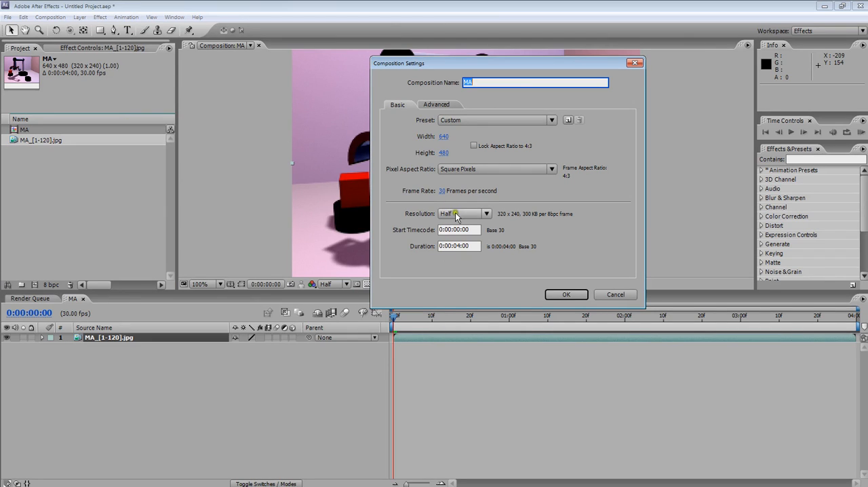
pyautogui.click(442, 191)
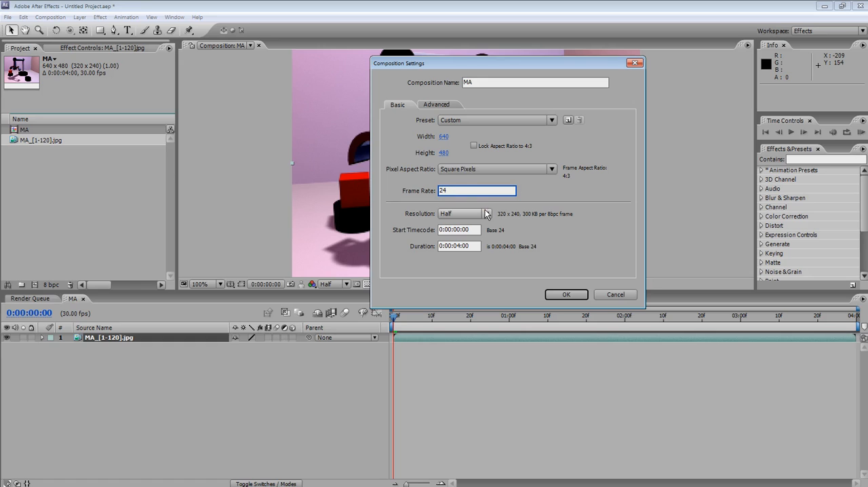
pyautogui.click(562, 294)
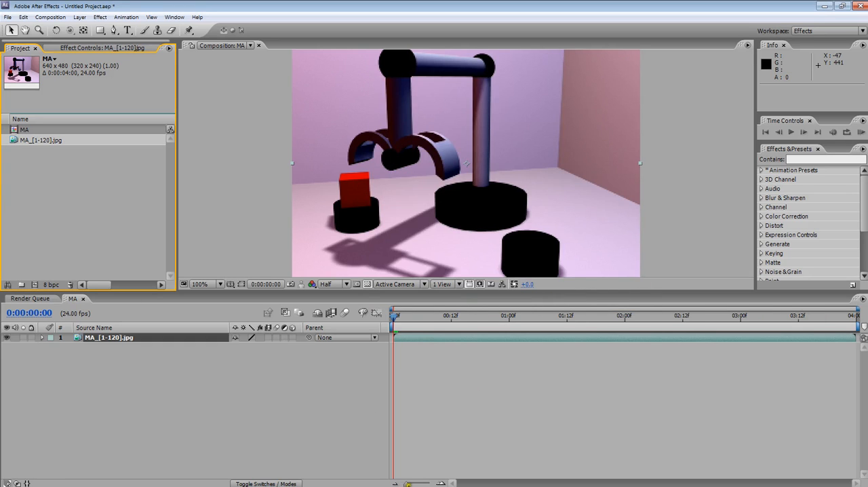
# Play a RAM preview of the MA composition to check the robot arm animation, then stop playback.
pyautogui.moveTo(405, 318); pyautogui.dragTo(374, 307)
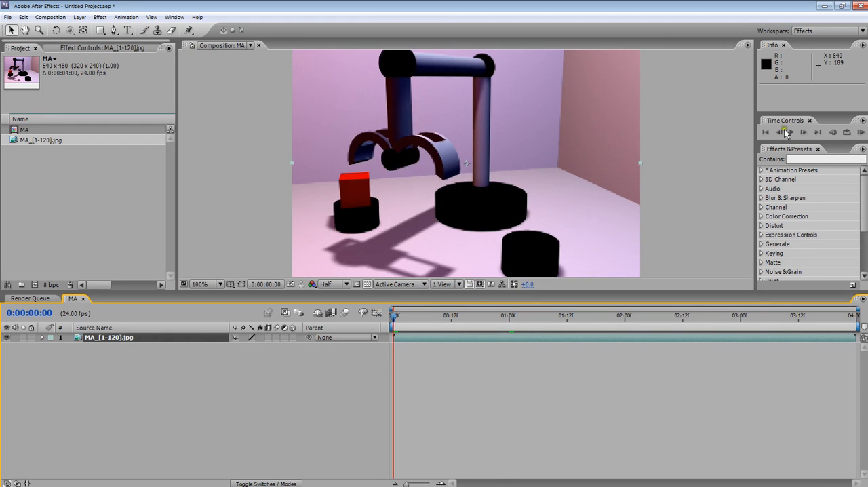
pyautogui.click(860, 132)
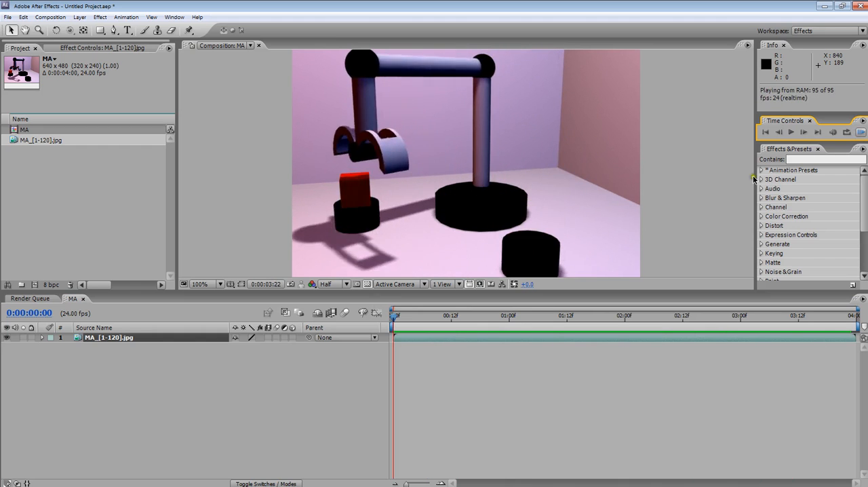
pyautogui.click(156, 323)
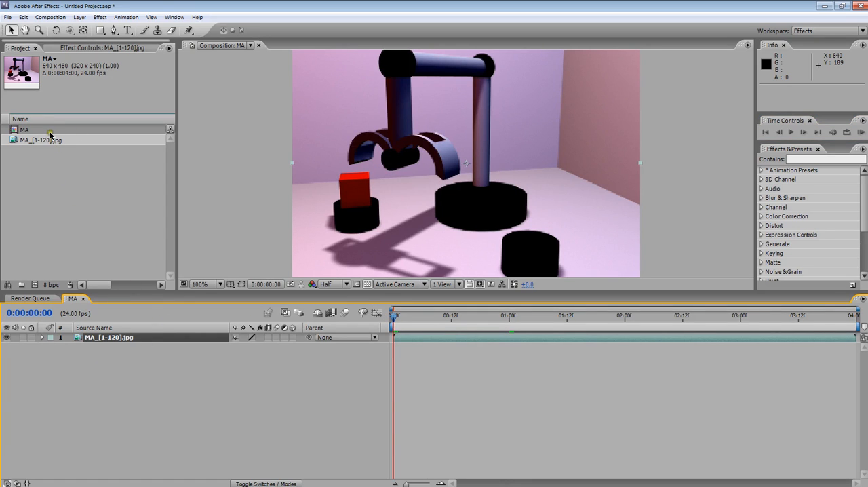
# Review the MA composition's settings and dismiss them without changes.
pyautogui.click(50, 17)
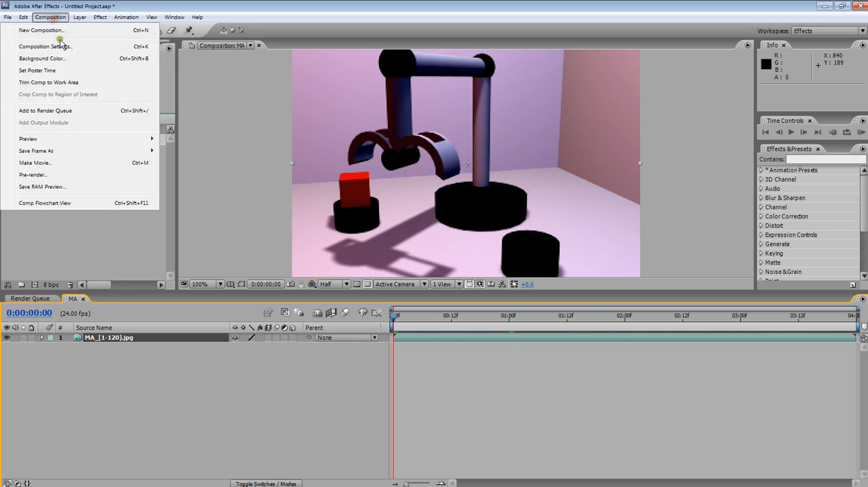
pyautogui.click(61, 46)
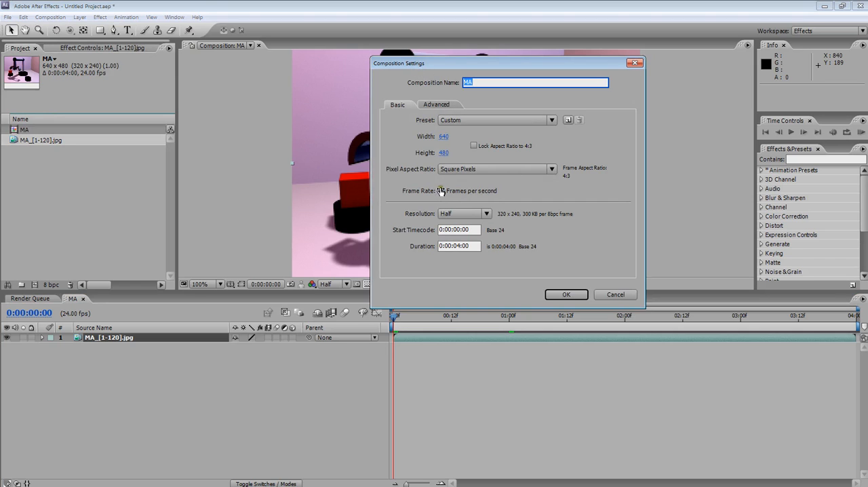
pyautogui.click(615, 294)
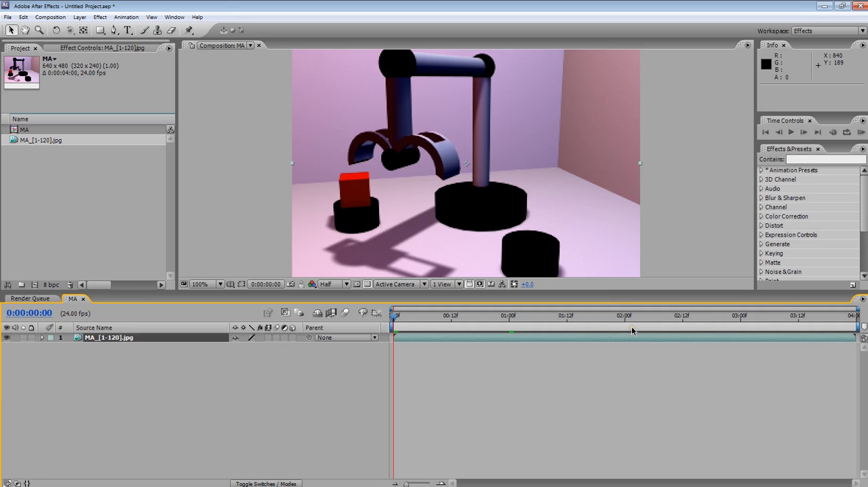
# Minimize After Effects and the Output Window, switch to Maya, and move the Render Settings window aside to view the scene.
pyautogui.click(824, 6)
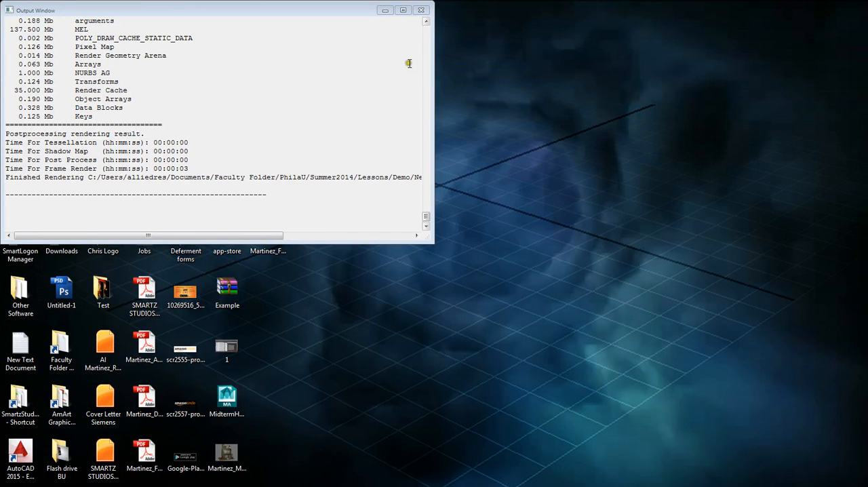
pyautogui.click(385, 10)
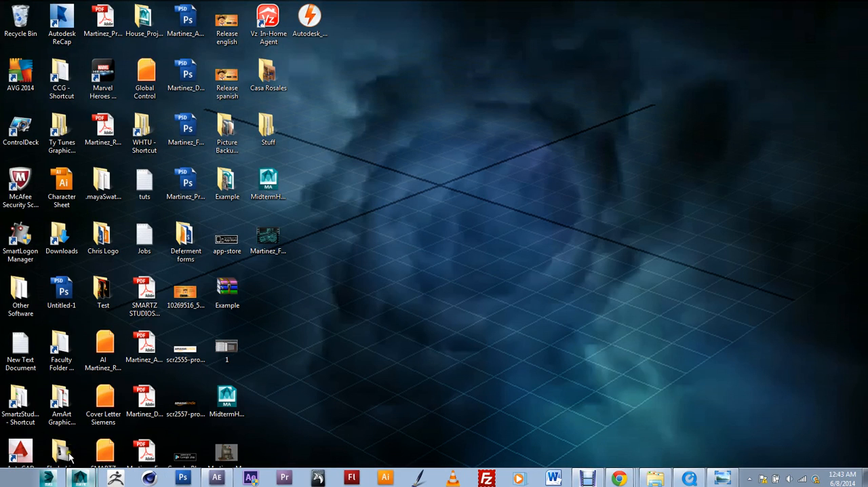
pyautogui.click(71, 446)
pyautogui.click(80, 478)
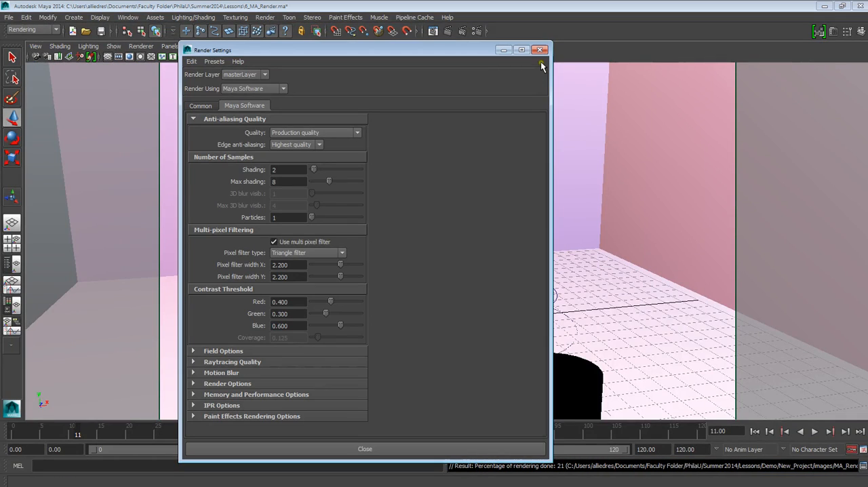
pyautogui.moveTo(474, 50); pyautogui.dragTo(743, 39)
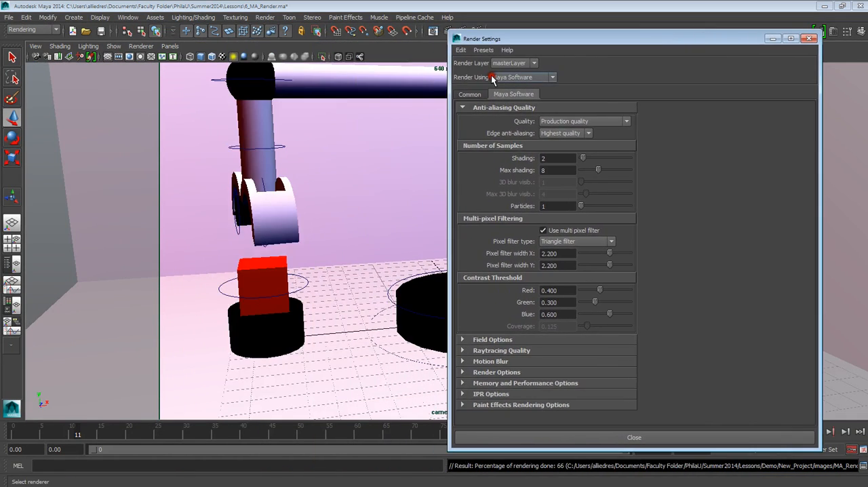
pyautogui.moveTo(612, 43); pyautogui.dragTo(248, 61)
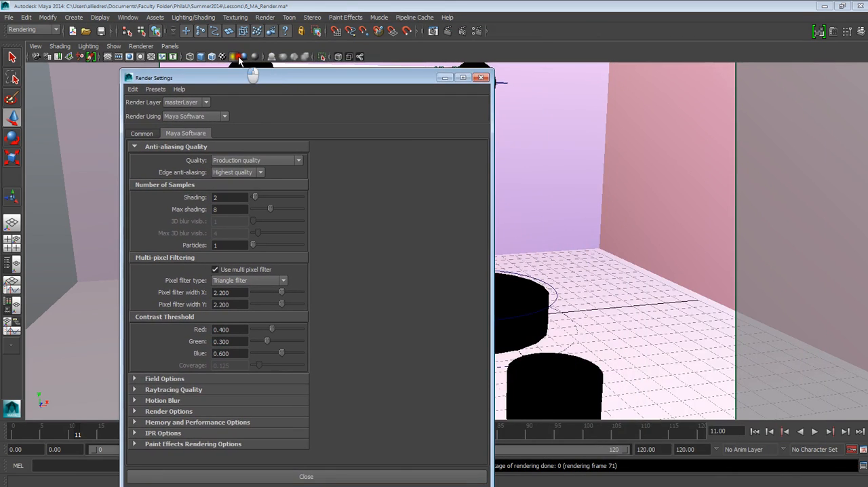
# Switch back to After Effects and show the render queue with the MA render item.
pyautogui.moveTo(277, 482)
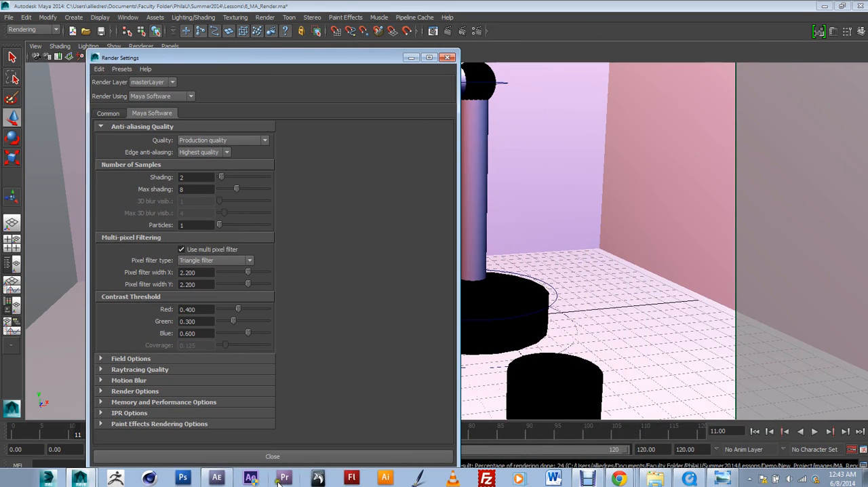
pyautogui.click(232, 478)
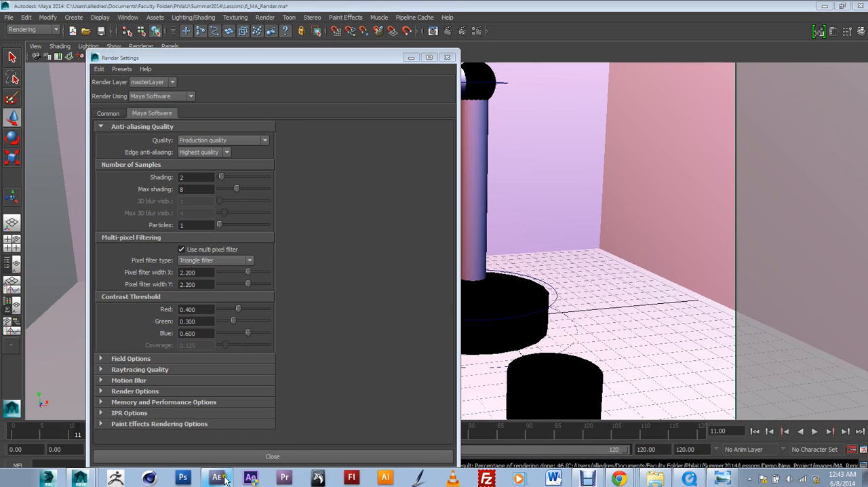
pyautogui.click(226, 478)
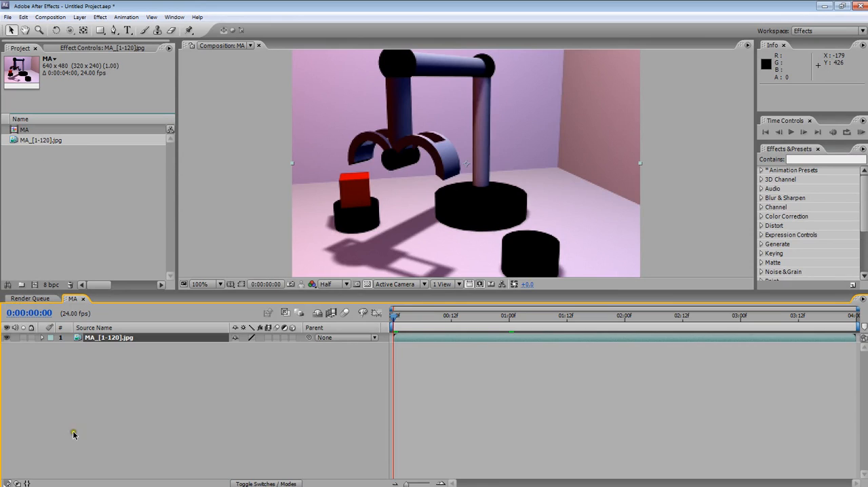
pyautogui.click(29, 299)
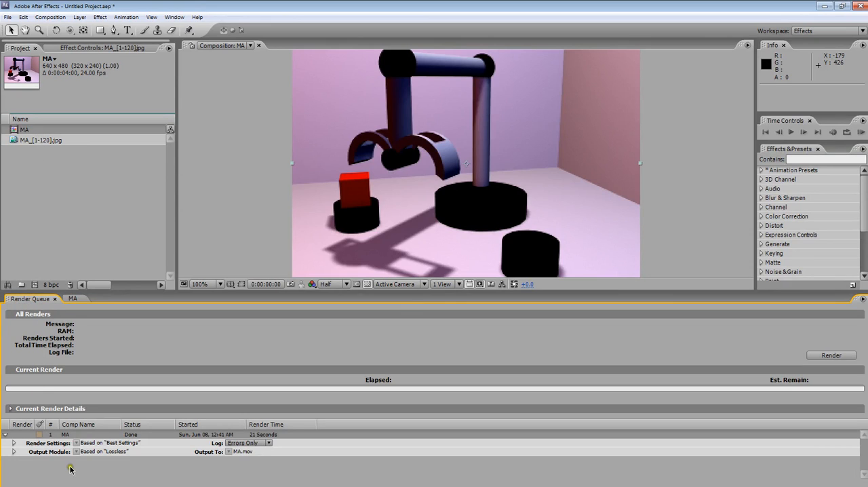